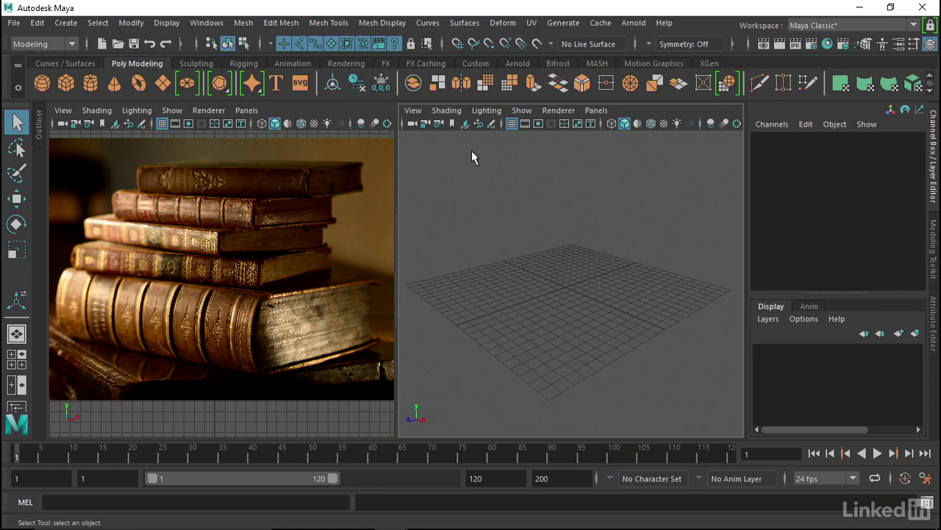
- Create a polygon cube at the grid origin and convert 12 in with the Calculator
left_click(64, 84)
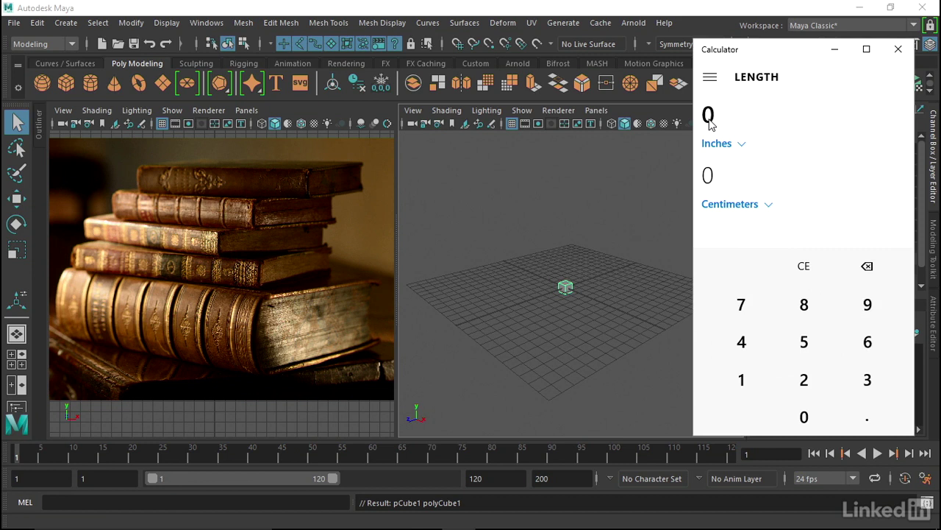
type("12")
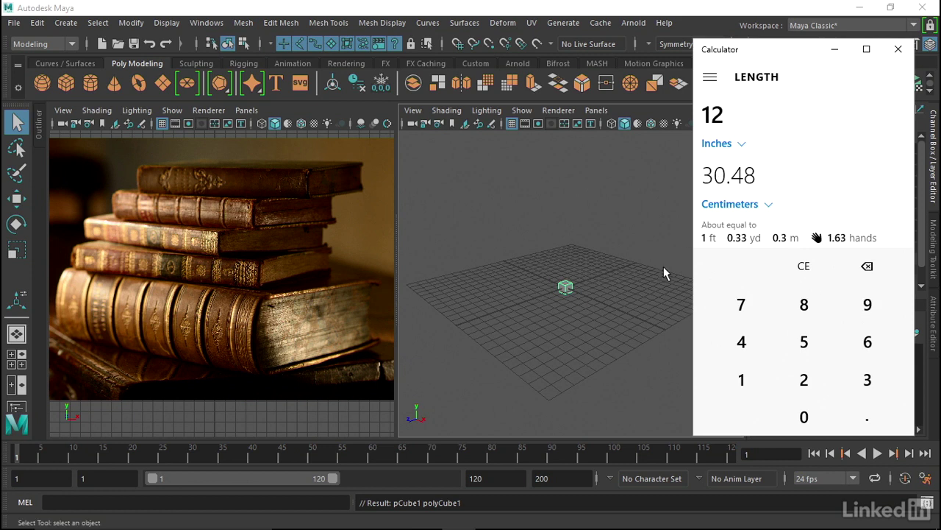
left_click(640, 270)
- Set polyCube1's Height to 30 in the Channel Box, making a tall column
scroll(816, 266, "down", 1)
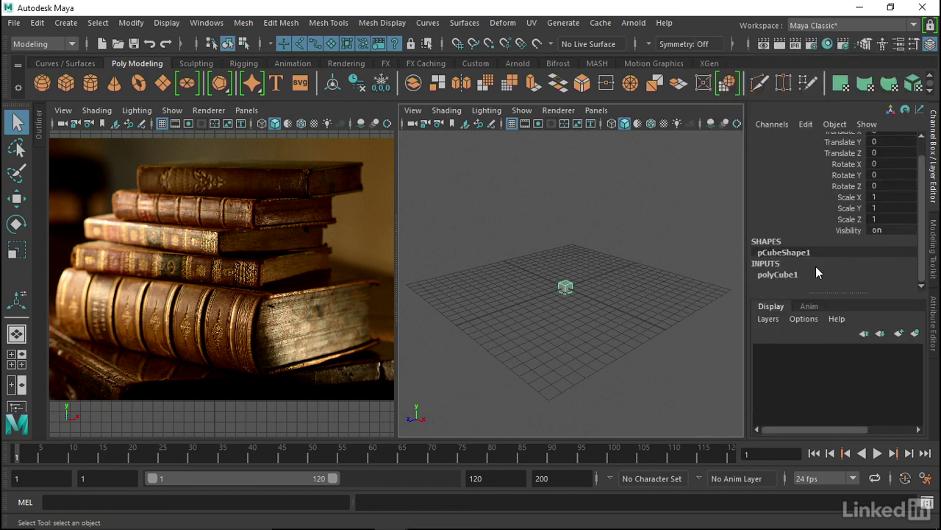
left_click(813, 278)
left_click(888, 219)
type("30")
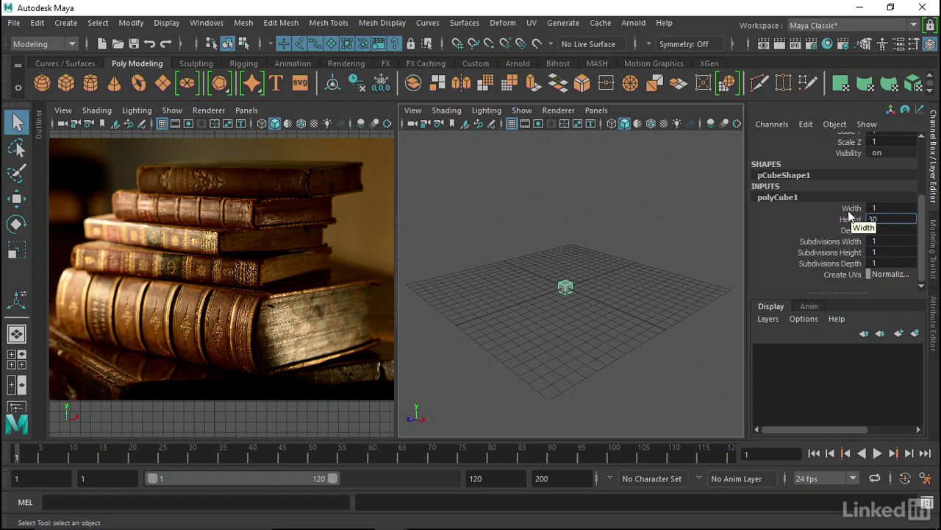
left_click(649, 272)
left_click(566, 302)
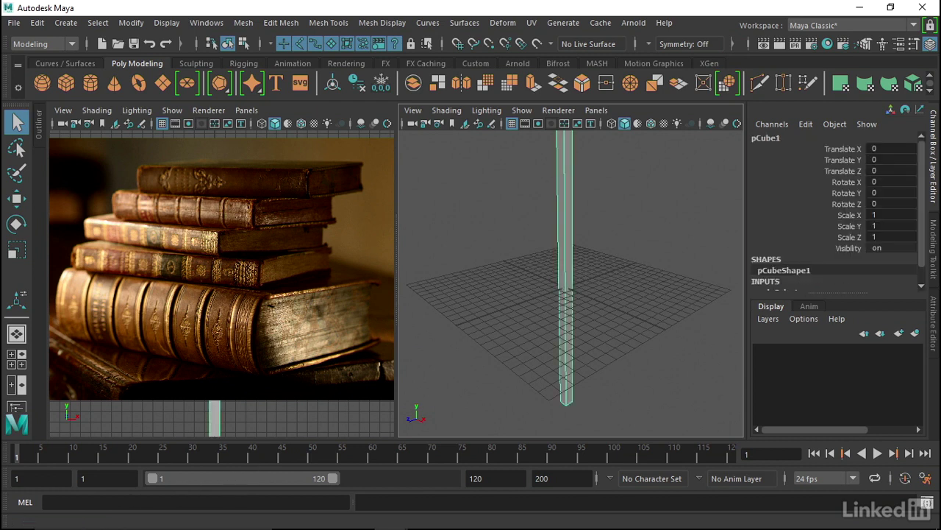
- Convert 2 in with the Calculator and set the cube's Width to 5
key("alt+Tab")
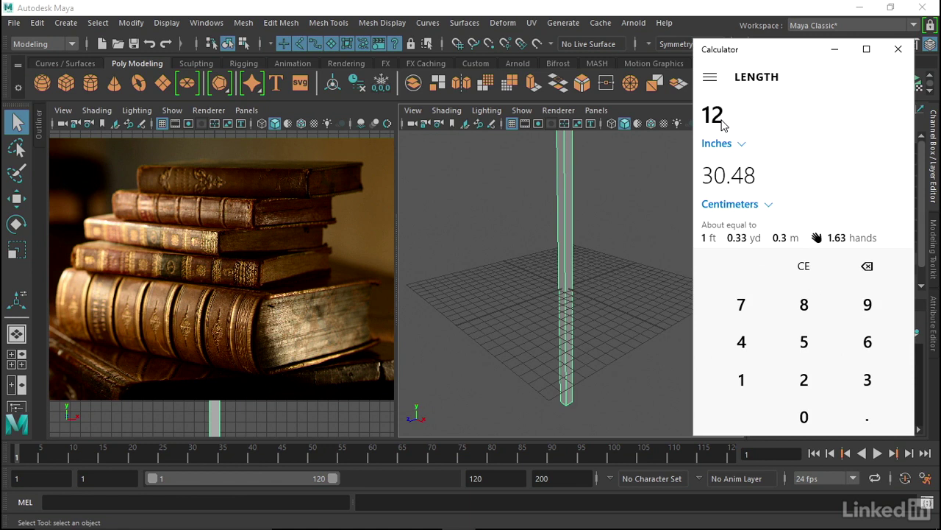
key("BackSpace")
key("BackSpace")
type("2")
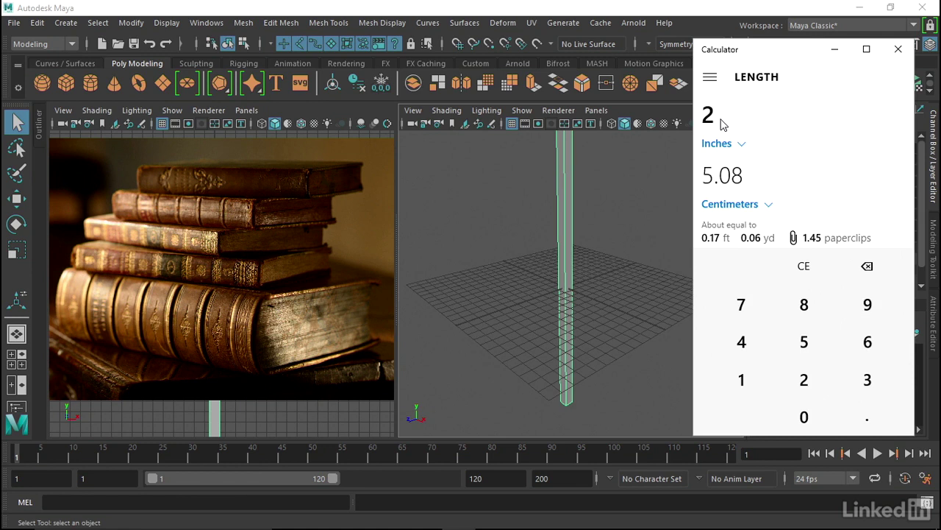
key("alt+Tab")
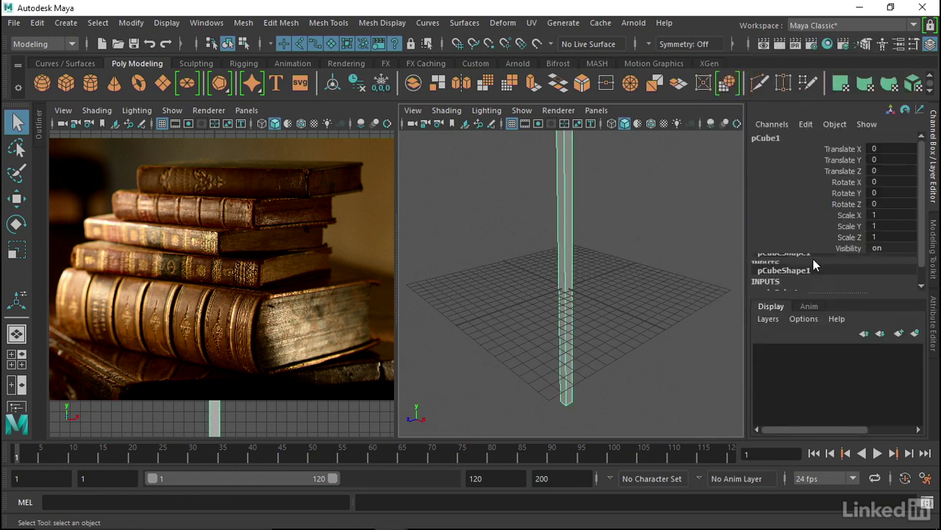
scroll(802, 263, "down", 1)
left_click(777, 273)
double_click(883, 208)
type("5")
key("Return")
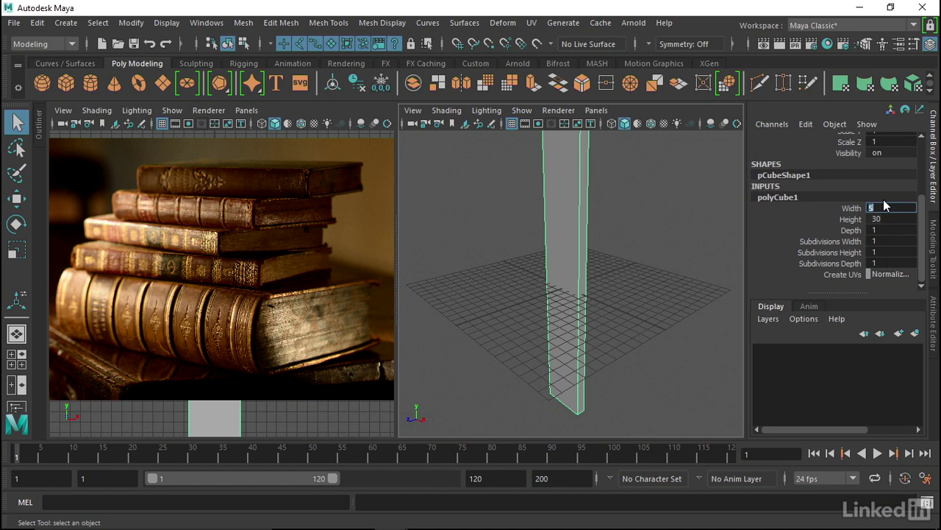
- Convert 9 in, set the cube's Depth to 22, and frame the slab
key("alt+Tab")
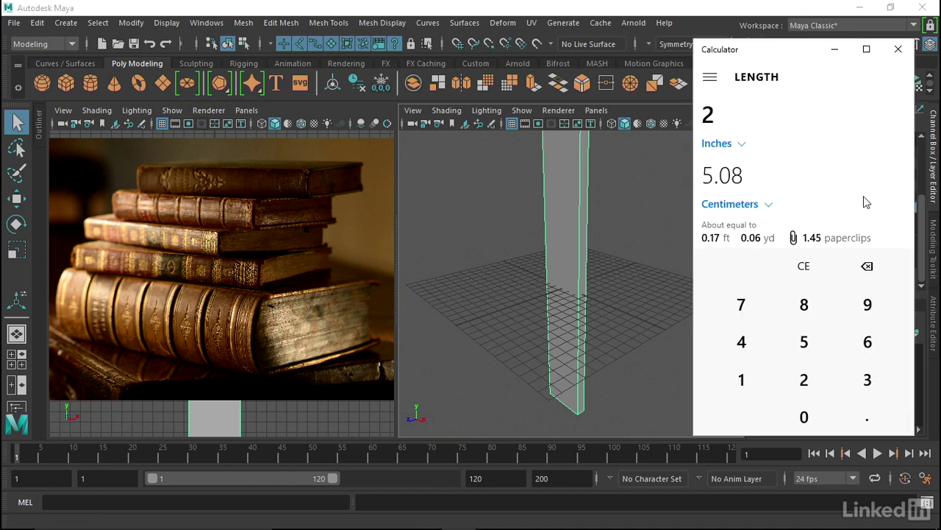
key("BackSpace")
type("9")
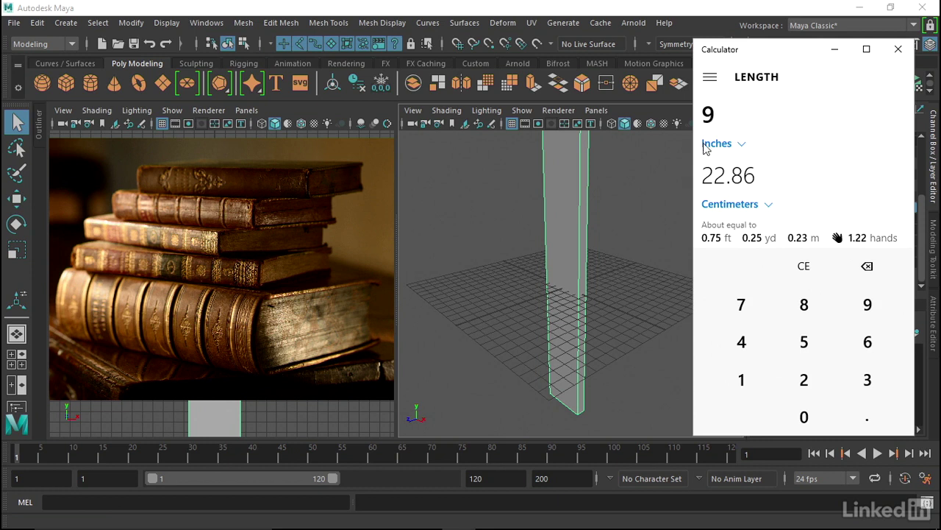
key("alt+Tab")
scroll(794, 273, "down", 1)
left_click(795, 273)
left_click(887, 230)
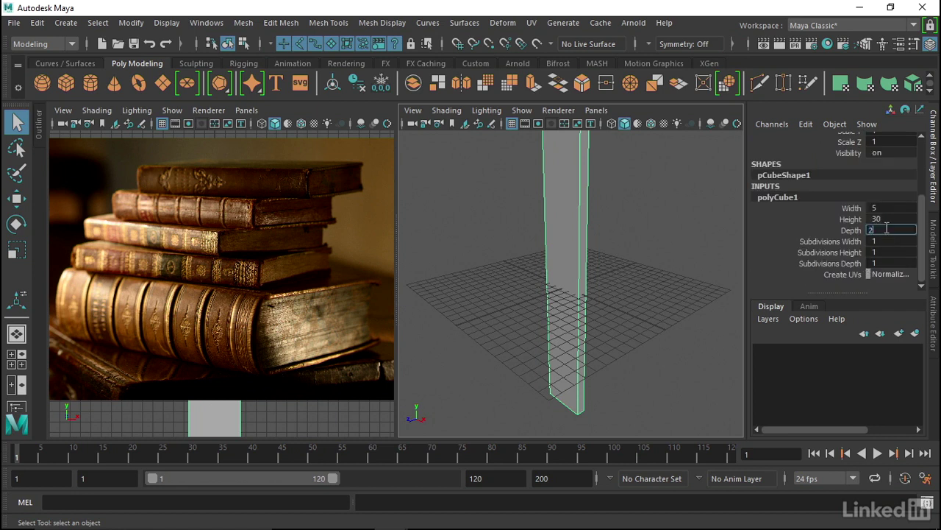
type("2")
key("Return")
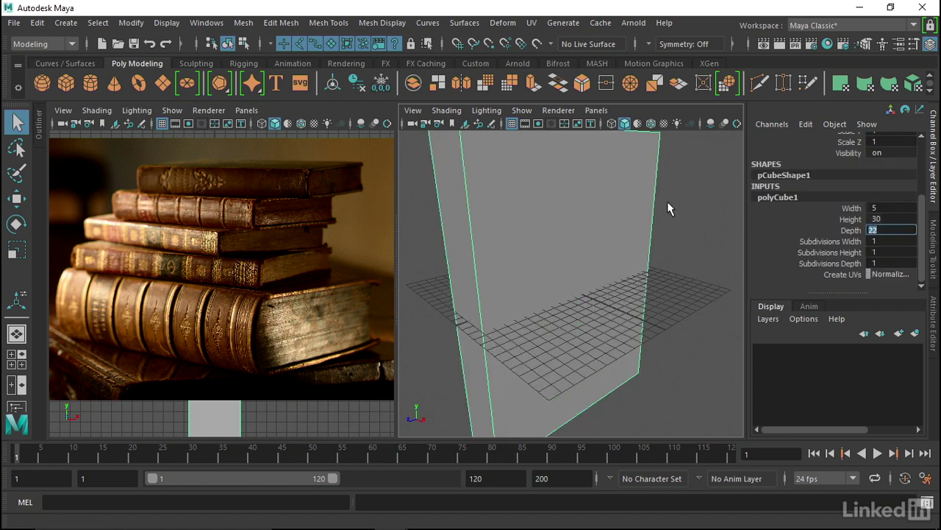
key("f")
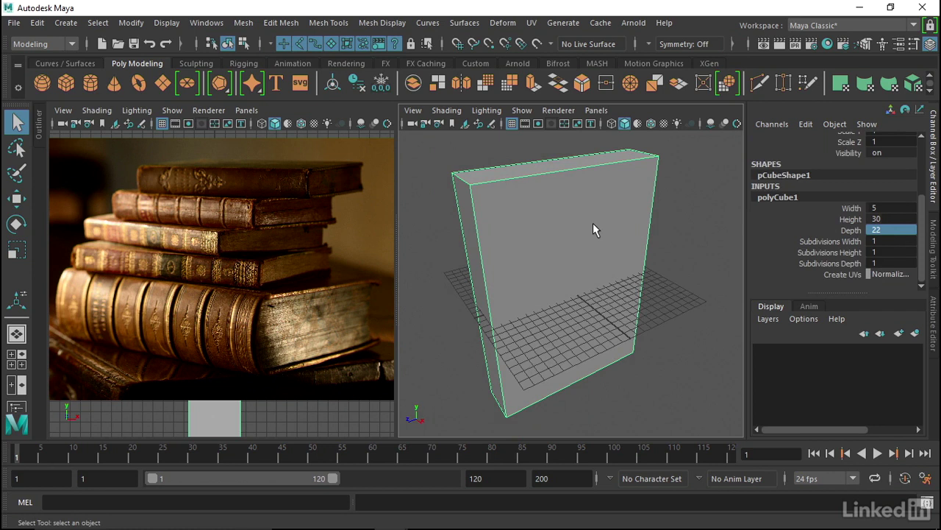
- Zoom the reference photo in on the books' page edges
mouse_move(591, 221)
left_mouse_down("alt")
mouse_move(494, 220)
mouse_move(487, 235)
mouse_move(498, 241)
mouse_move(517, 215)
mouse_move(509, 231)
left_mouse_up("alt")
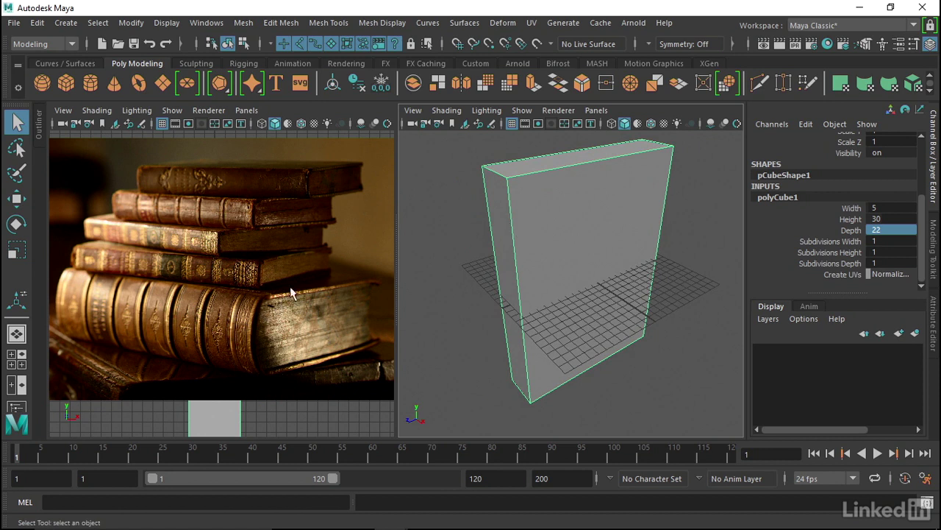
scroll(268, 272, "up", 2)
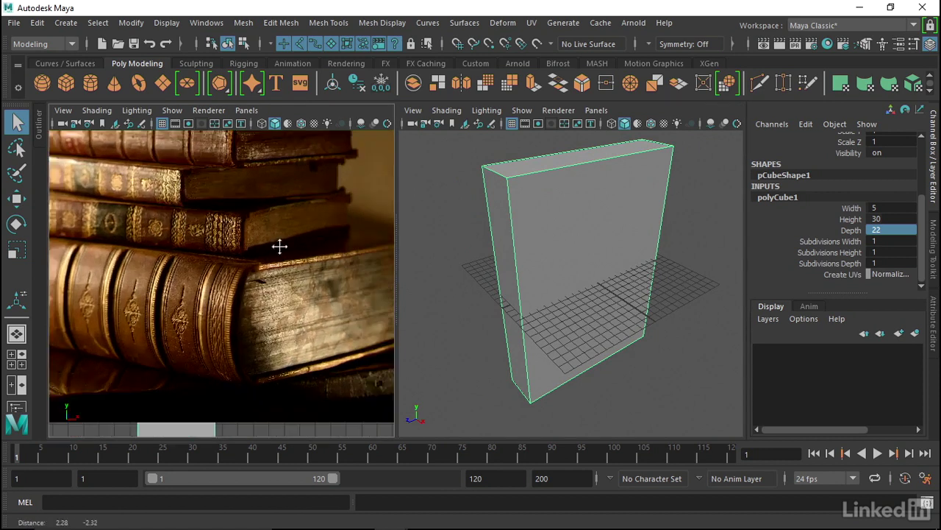
scroll(272, 242, "up", 2)
scroll(276, 224, "up", 2)
scroll(301, 218, "up", 2)
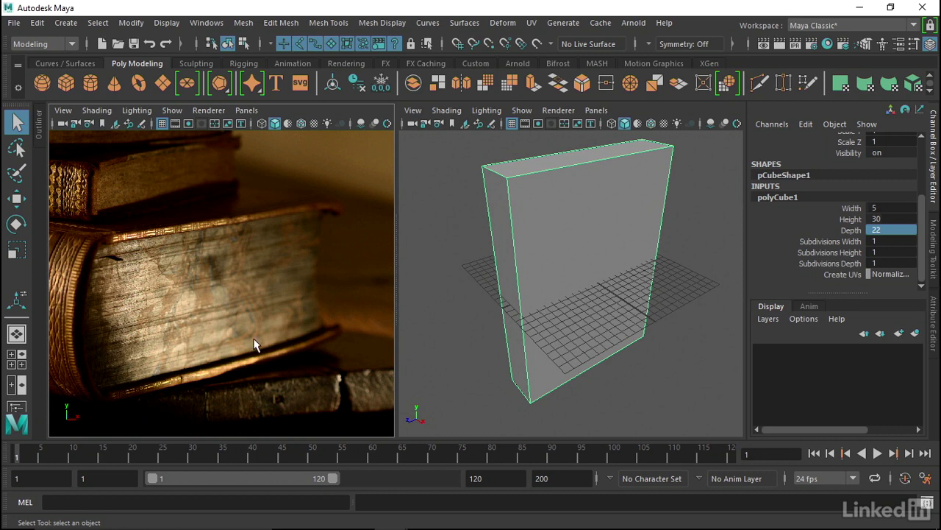
scroll(227, 266, "down", 3)
mouse_move(563, 224)
left_mouse_down("alt")
mouse_move(562, 231)
mouse_move(564, 205)
left_mouse_up("alt")
- Switch the slab to face mode and select its narrow side face
right_click_drag(564, 205, 569, 139)
mouse_move(556, 189)
left_mouse_down("alt")
mouse_move(536, 179)
mouse_move(522, 216)
left_mouse_up("alt")
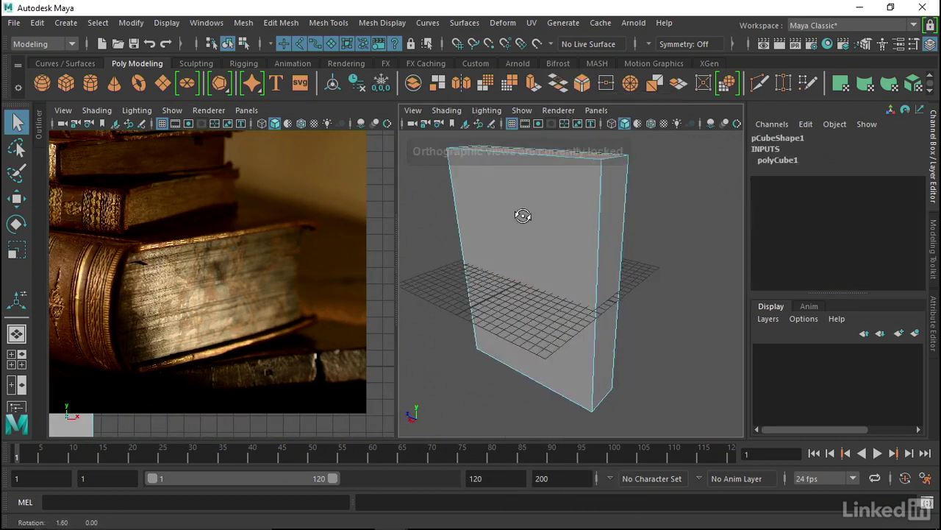
left_click(598, 247)
mouse_move(598, 246)
left_mouse_down("alt")
mouse_move(549, 134)
mouse_move(536, 320)
mouse_move(549, 257)
left_mouse_up("alt")
middle_click_drag(549, 257, 560, 283, "alt")
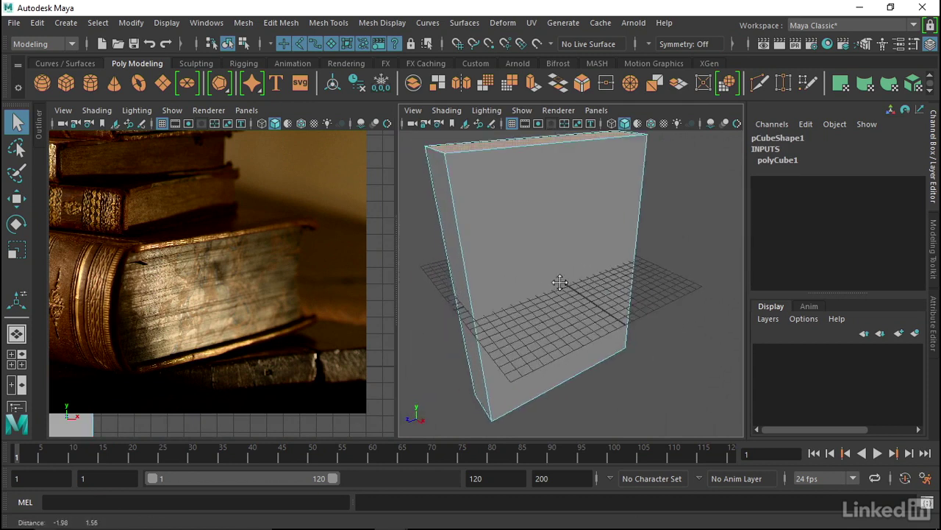
scroll(560, 282, "down", 3)
- Extrude the selected face in the Modeling Toolkit with an inset offset of 0.3
left_click(936, 269)
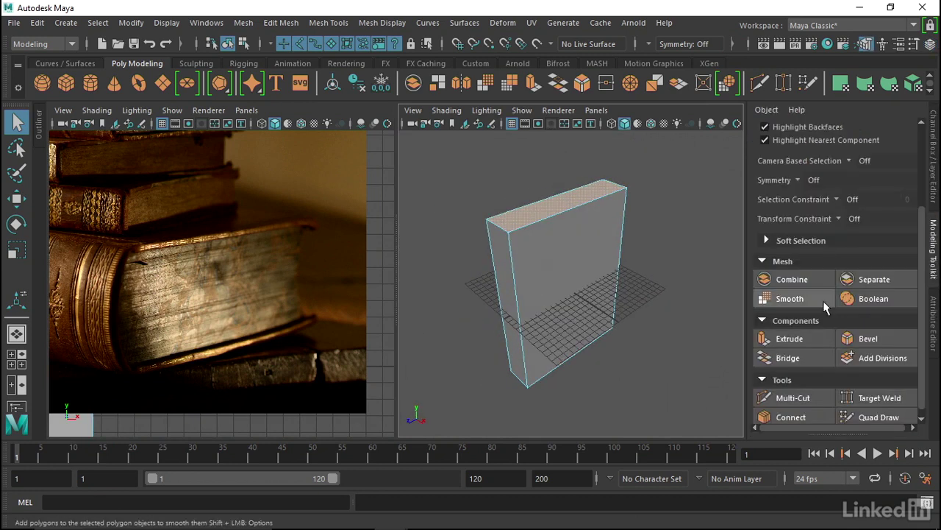
left_click(789, 337)
left_click_drag(623, 237, 647, 238)
mouse_move(486, 232)
left_mouse_down("alt")
mouse_move(543, 286)
mouse_move(565, 252)
left_mouse_up("alt")
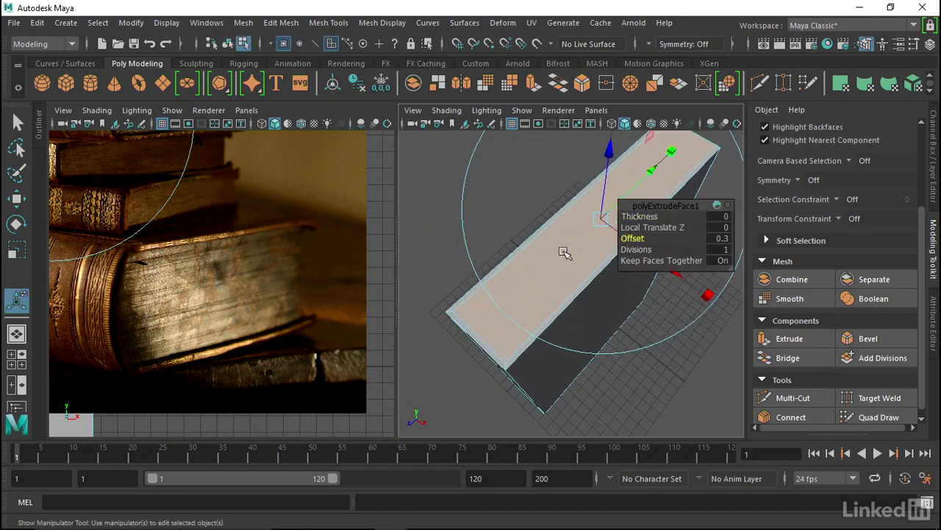
scroll(574, 240, "up", 3)
mouse_move(448, 272)
left_mouse_down("alt")
mouse_move(490, 258)
mouse_move(470, 269)
mouse_move(447, 260)
mouse_move(452, 397)
mouse_move(424, 276)
mouse_move(406, 262)
mouse_move(406, 279)
mouse_move(591, 138)
mouse_move(558, 205)
mouse_move(515, 204)
mouse_move(543, 193)
left_mouse_up("alt")
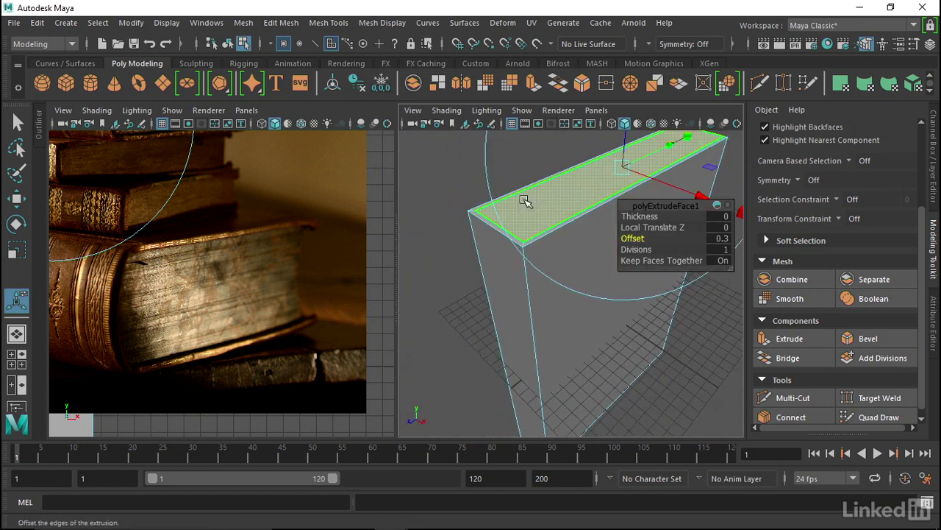
- Extrude the inset face again with Thickness -0.5, recessing the page edges
left_click(807, 340)
mouse_move(640, 223)
left_mouse_down()
mouse_move(460, 254)
mouse_move(541, 223)
left_mouse_up()
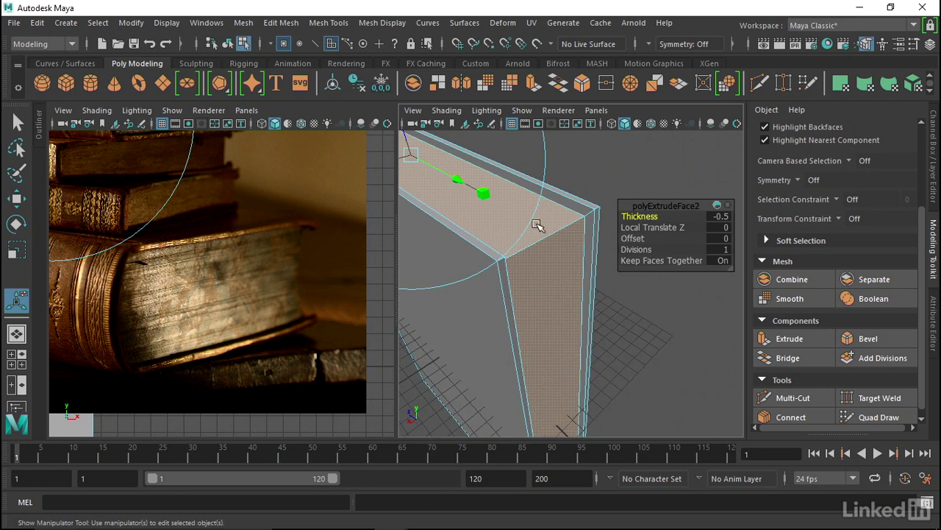
right_click_drag(541, 235, 539, 232, "alt")
left_click_drag(539, 232, 552, 195, "alt")
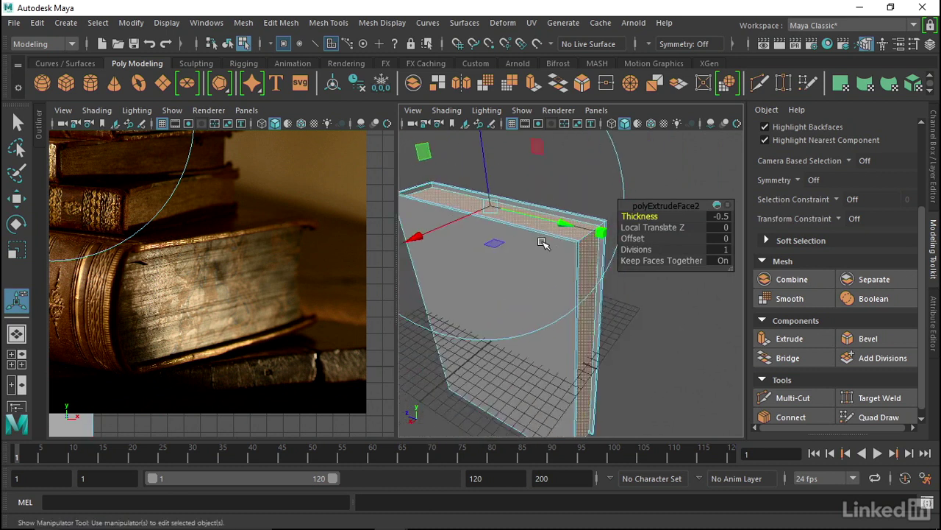
right_click_drag(552, 196, 552, 196, "alt")
left_click_drag(552, 195, 563, 220, "alt")
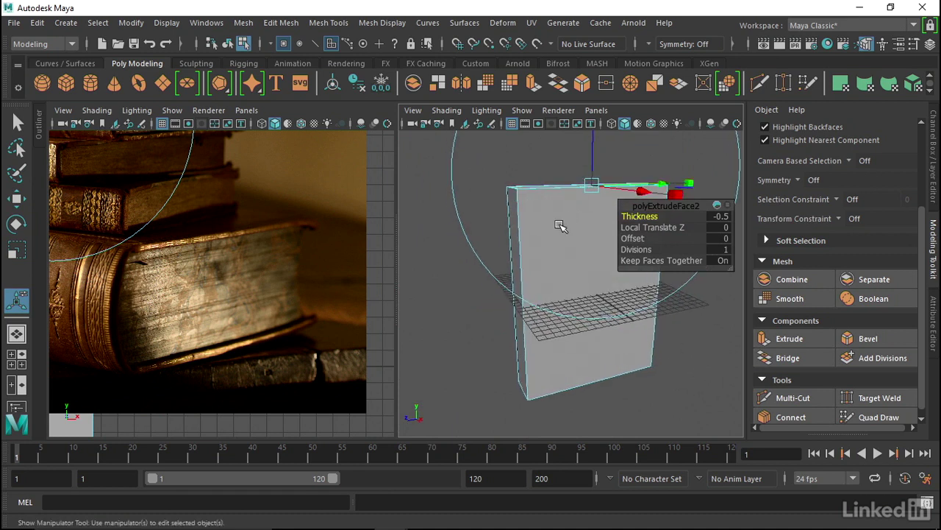
right_click_drag(545, 225, 541, 245, "alt")
left_click_drag(551, 248, 597, 263, "alt")
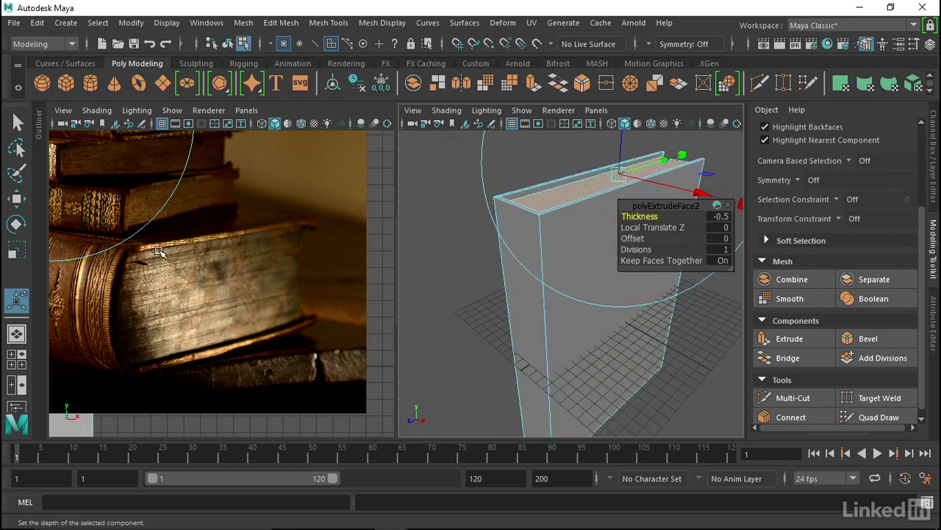
scroll(158, 254, "up", 3)
middle_click_drag(130, 252, 138, 213, "alt")
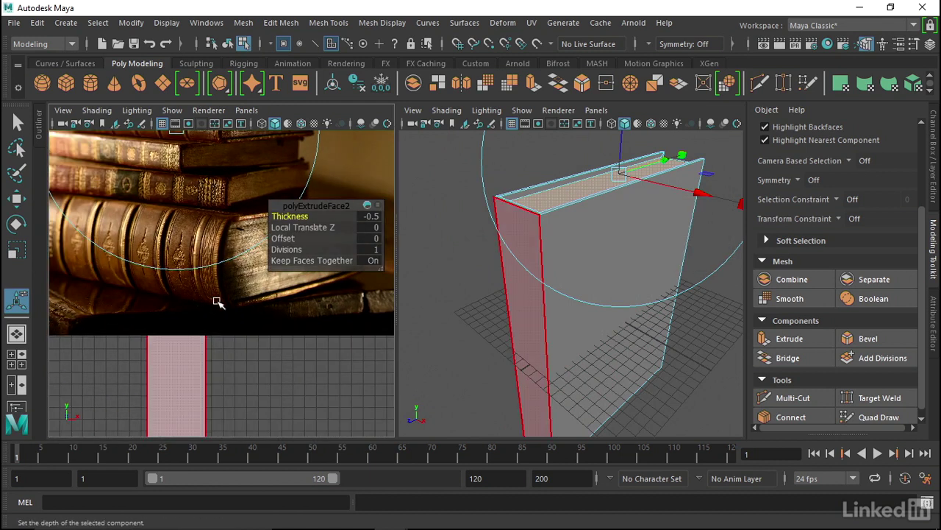
scroll(515, 273, "down", 3)
mouse_move(581, 252)
left_mouse_down("alt")
mouse_move(469, 232)
mouse_move(540, 232)
left_mouse_up("alt")
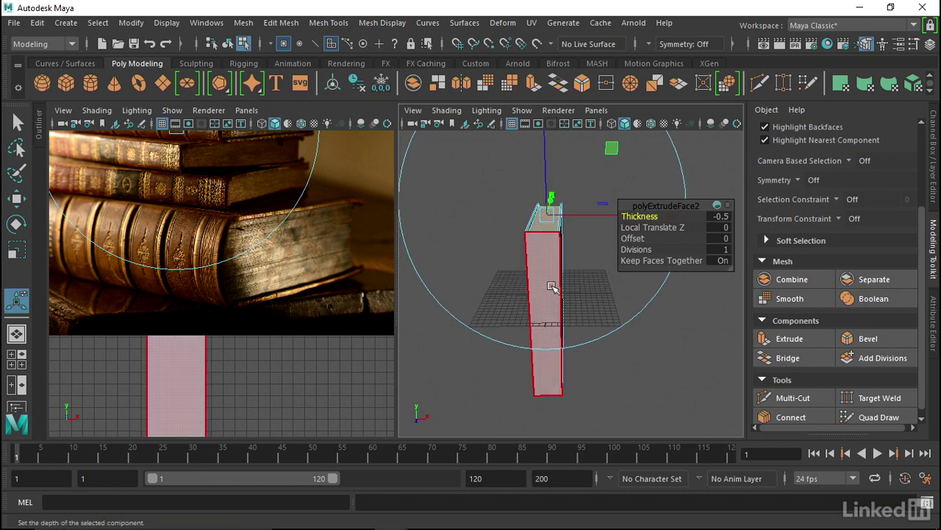
right_click(549, 257)
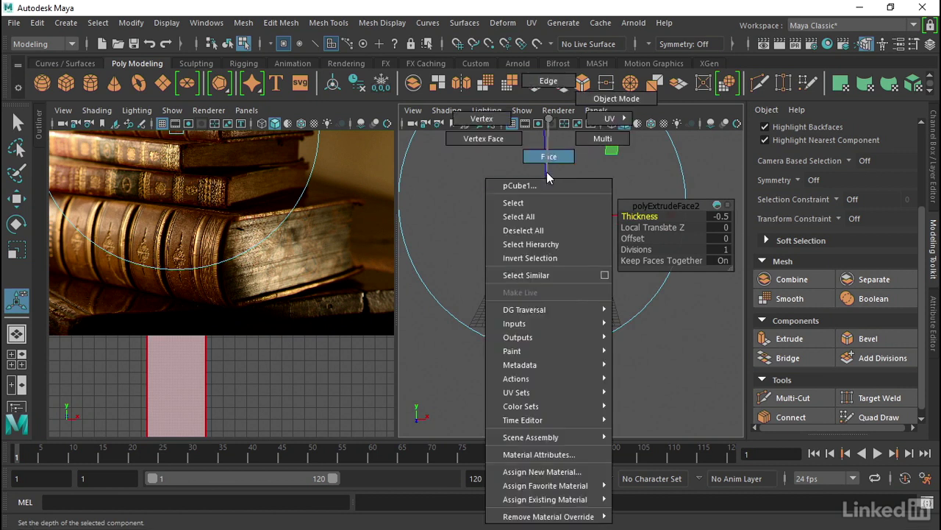
left_click(546, 171)
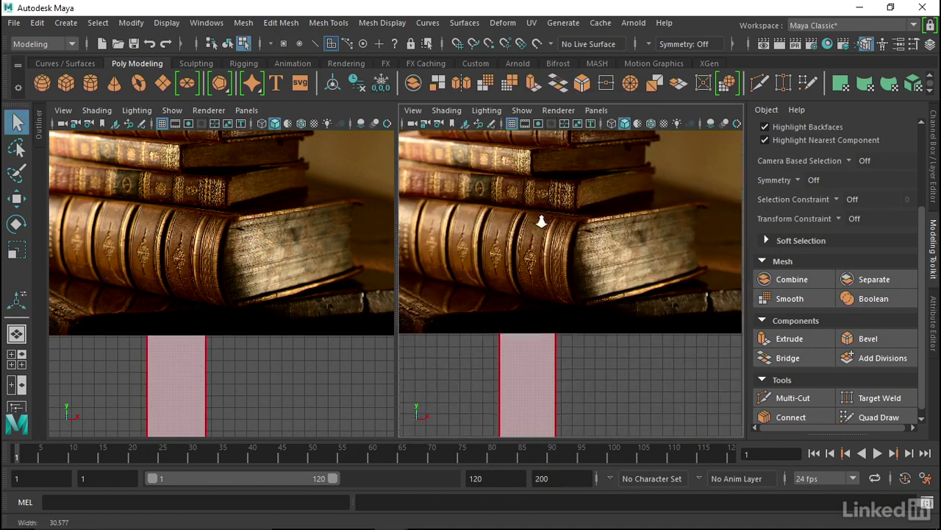
key("space")
left_click_drag(535, 208, 529, 231)
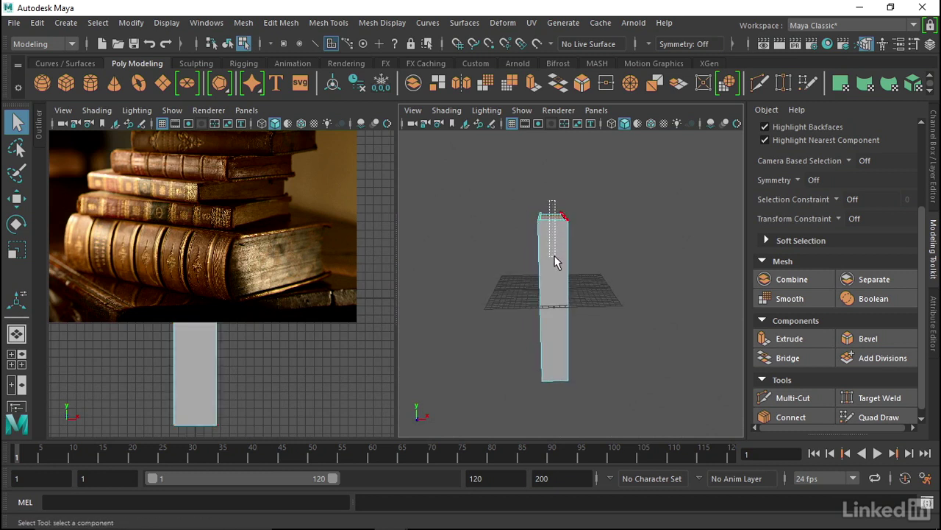
key("F8")
mouse_move(562, 393)
left_mouse_down("alt")
mouse_move(488, 360)
mouse_move(495, 273)
mouse_move(525, 216)
mouse_move(553, 255)
mouse_move(579, 183)
mouse_move(586, 325)
mouse_move(700, 337)
left_mouse_up("alt")
mouse_move(700, 337)
right_mouse_down("alt")
mouse_move(604, 323)
mouse_move(588, 180)
right_mouse_up("alt")
left_click_drag(589, 180, 552, 195, "alt")
mouse_move(506, 194)
right_mouse_down("alt")
mouse_move(568, 199)
mouse_move(550, 201)
right_mouse_up("alt")
mouse_move(550, 201)
left_mouse_down("alt")
mouse_move(555, 225)
mouse_move(574, 216)
mouse_move(636, 306)
mouse_move(589, 269)
mouse_move(590, 258)
mouse_move(605, 267)
mouse_move(493, 258)
mouse_move(517, 279)
left_mouse_up("alt")
- Connect the faces with 3 segments, adding three lengthwise edge loops
scroll(800, 400, "down", 1)
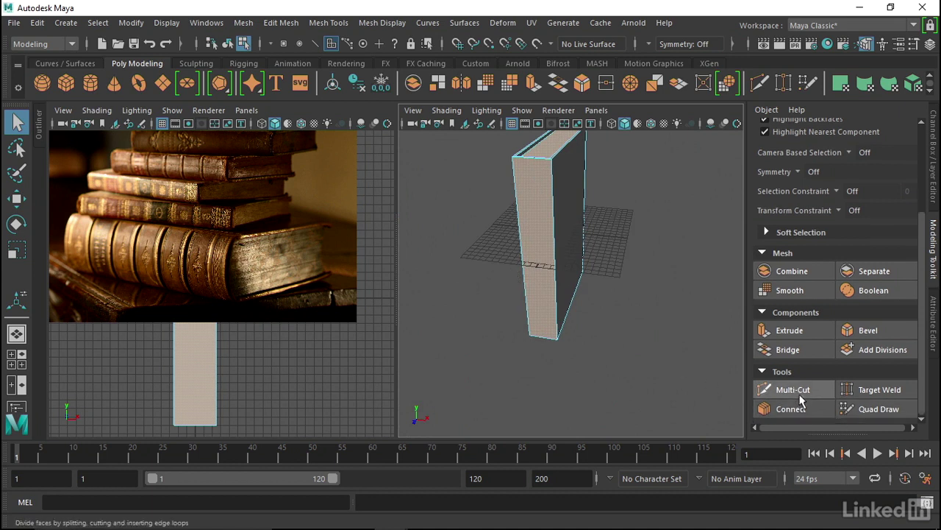
left_click(800, 407)
left_click_drag(714, 321, 611, 309, "alt")
right_click_drag(610, 309, 605, 310, "alt")
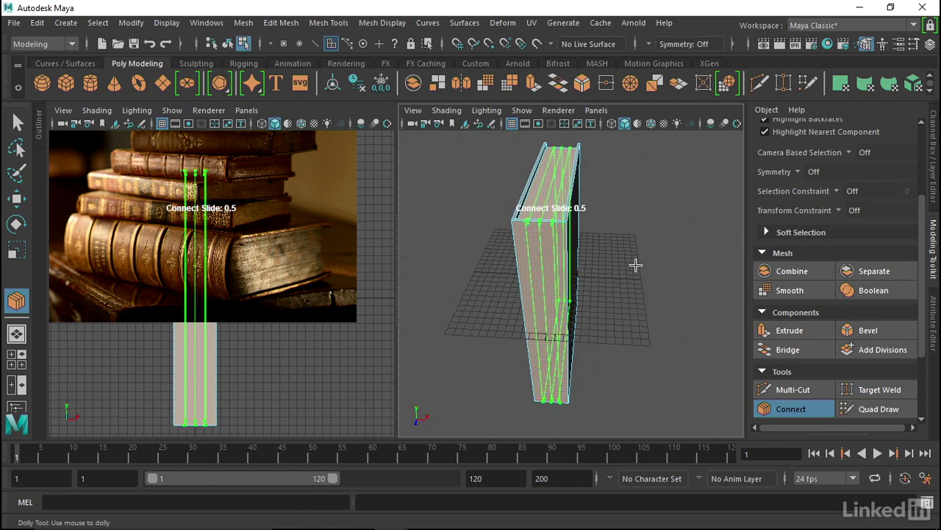
left_click_drag(635, 265, 641, 269, "alt")
middle_click_drag(640, 269, 628, 258, "alt")
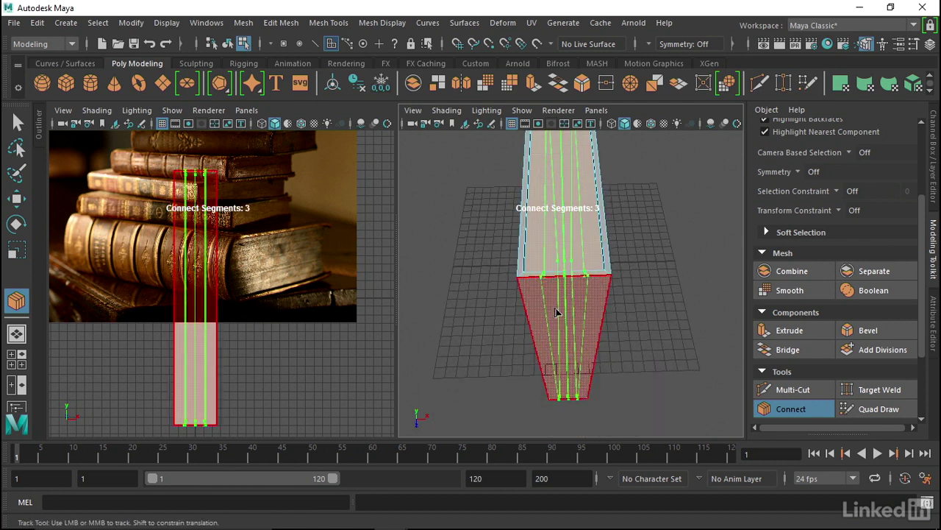
mouse_move(605, 309)
left_mouse_down("alt")
mouse_move(625, 284)
mouse_move(537, 314)
left_mouse_up("alt")
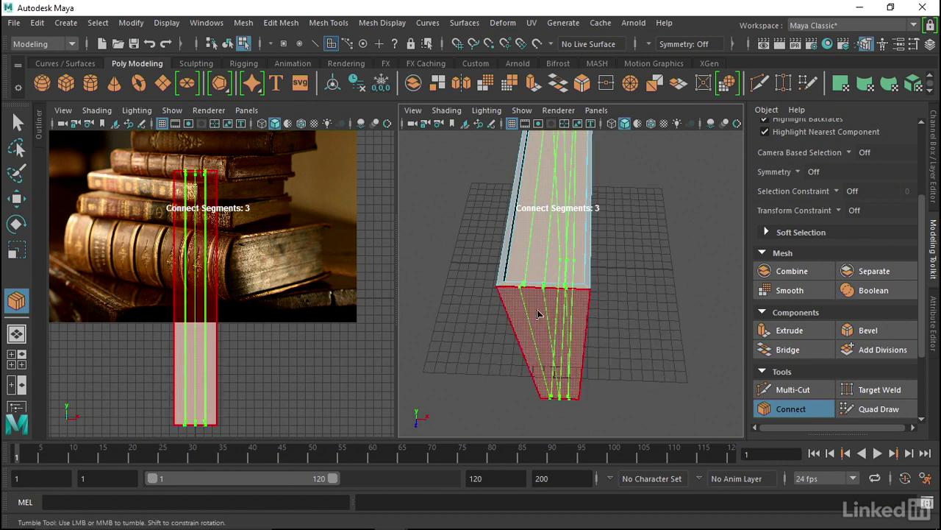
left_click_drag(631, 303, 588, 280, "alt")
right_click_drag(588, 280, 573, 267, "alt")
key("Return")
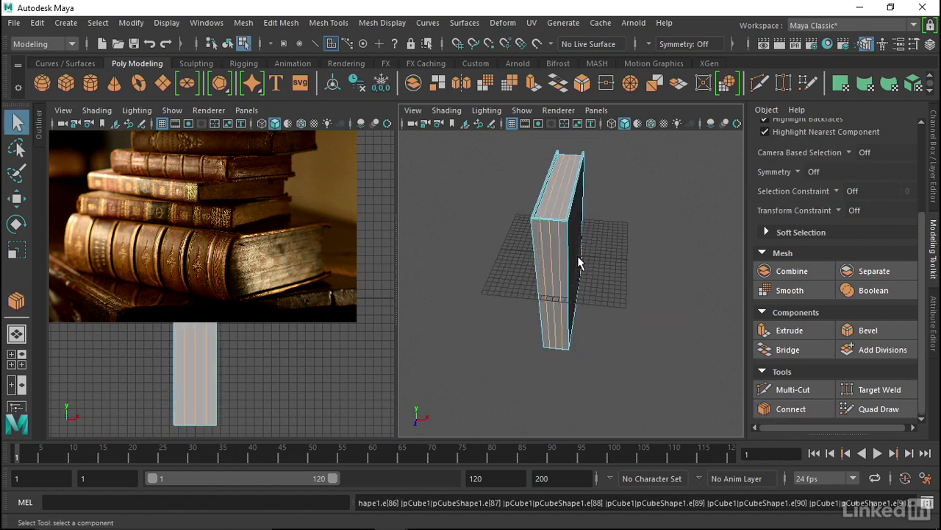
- Switch the right panel to Front view, zoomed on the box's bottom end
mouse_move(578, 260)
left_mouse_down("alt")
mouse_move(529, 224)
mouse_move(582, 270)
mouse_move(584, 330)
left_mouse_up("alt")
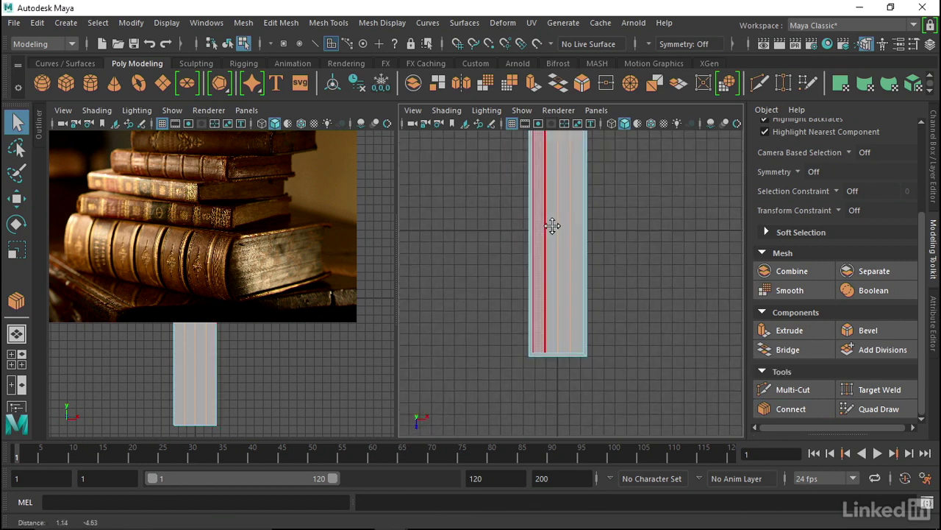
middle_click_drag(550, 225, 565, 214, "alt")
mouse_move(564, 214)
right_mouse_down("alt")
mouse_move(689, 228)
mouse_move(651, 272)
right_mouse_up("alt")
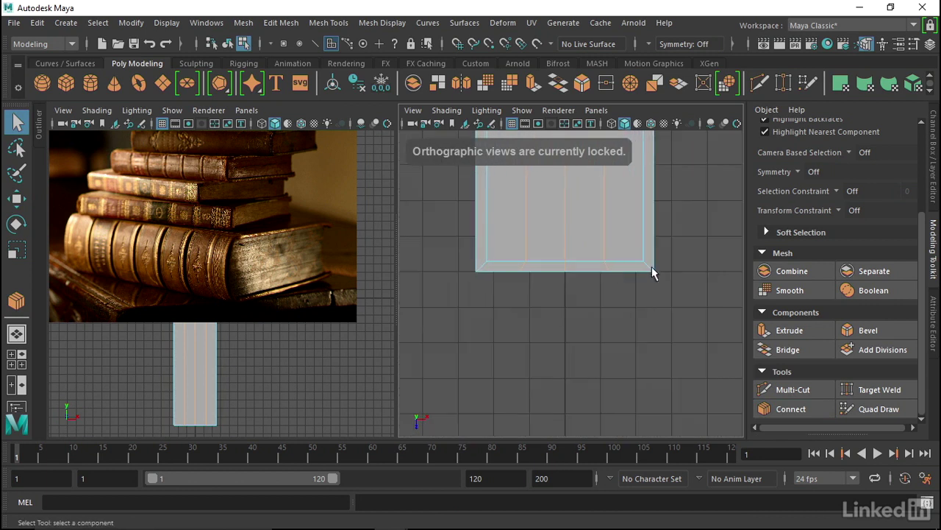
- Push the middle bottom vertex outward along Z with the Move tool
left_click(577, 263)
key("w")
right_click_drag(568, 177, 567, 155)
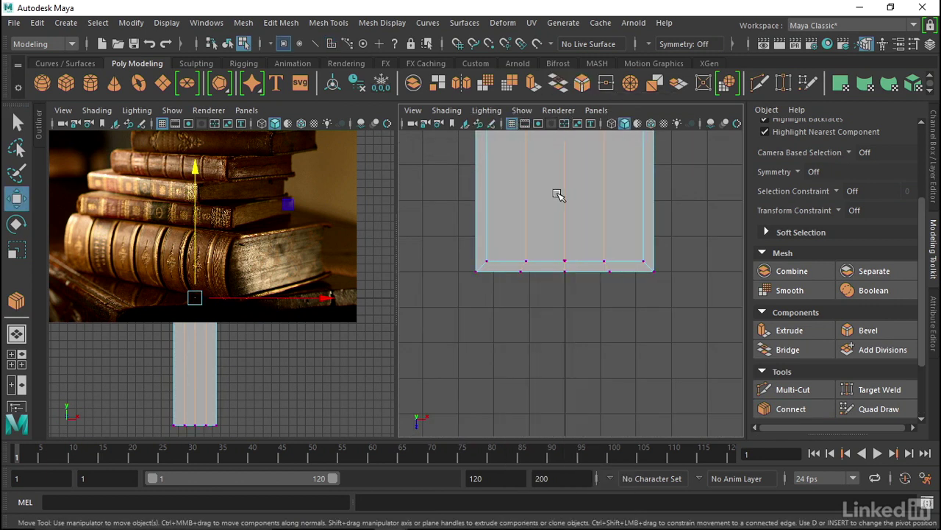
left_click_drag(579, 213, 564, 281)
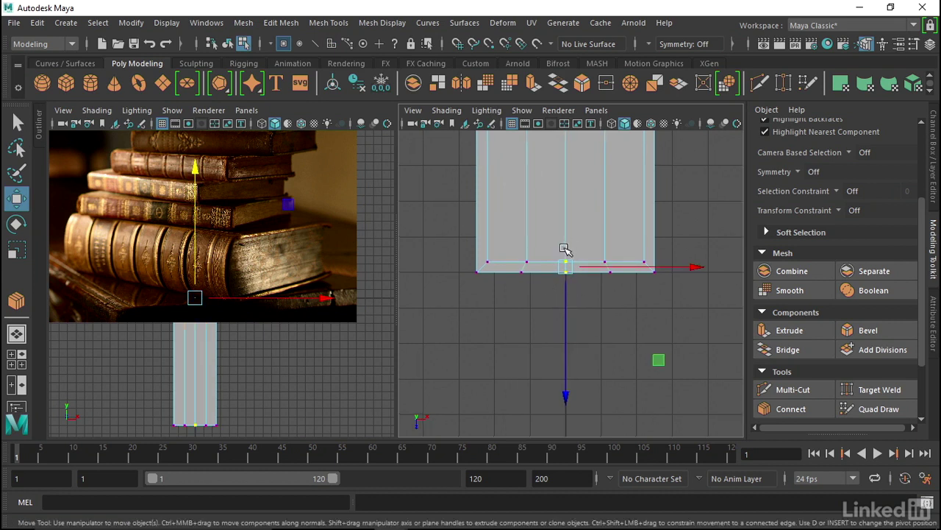
scroll(188, 273, "up", 2)
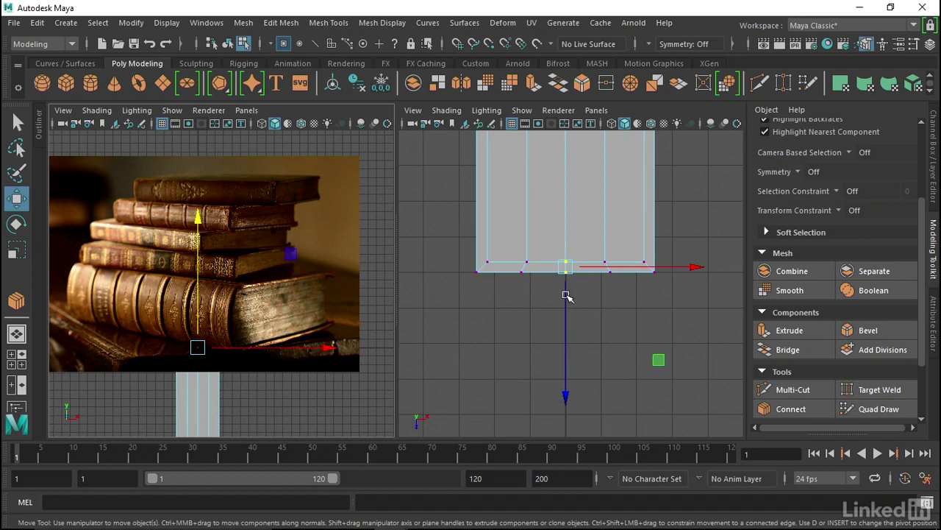
left_click_drag(566, 296, 567, 327)
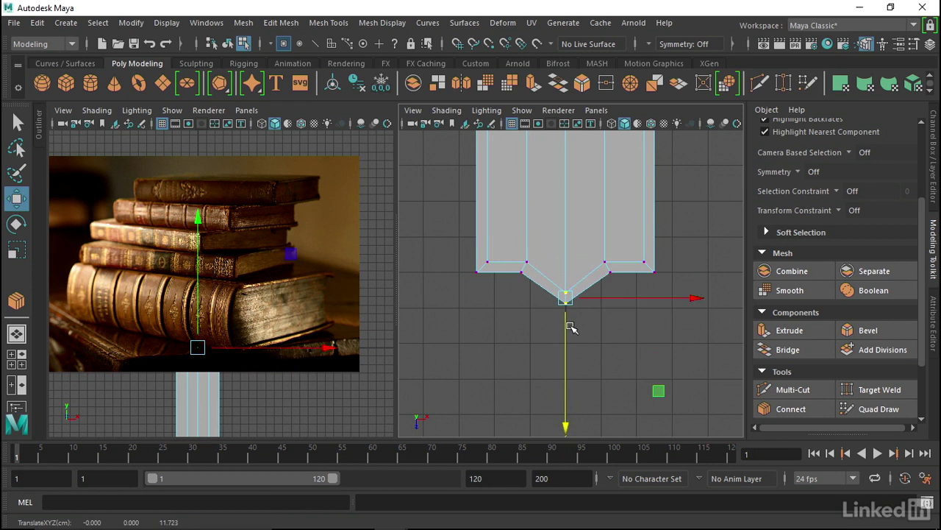
- Lower the inner vertex pairs to round the spine, then return to Perspective
left_click(622, 292)
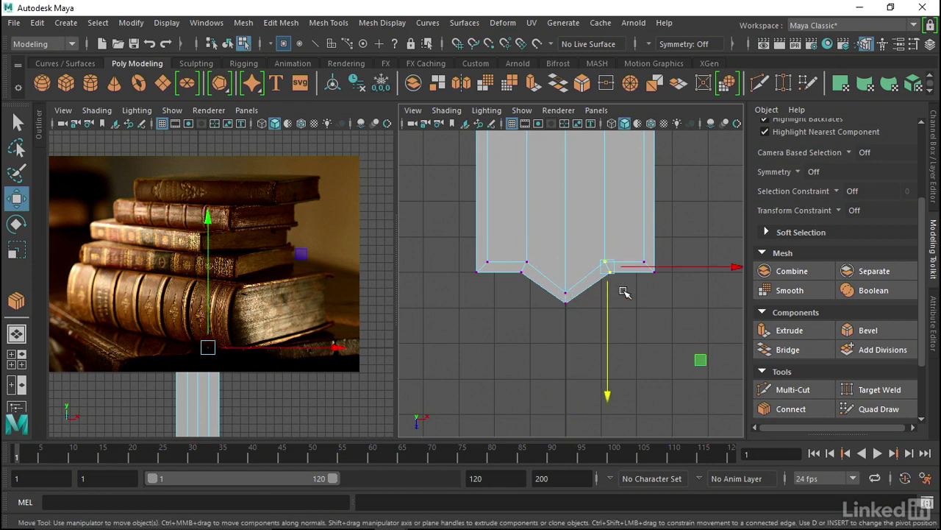
left_click_drag(542, 250, 507, 308, "shift")
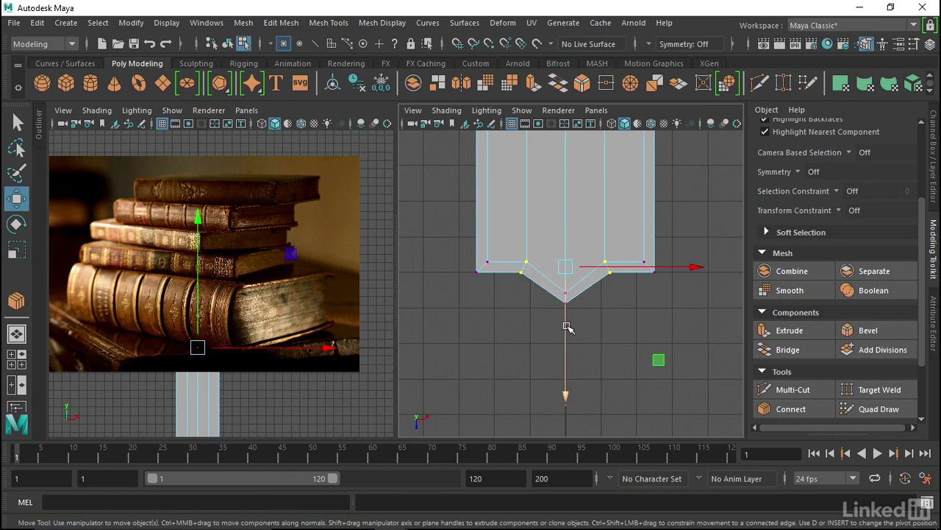
left_click_drag(567, 326, 576, 351)
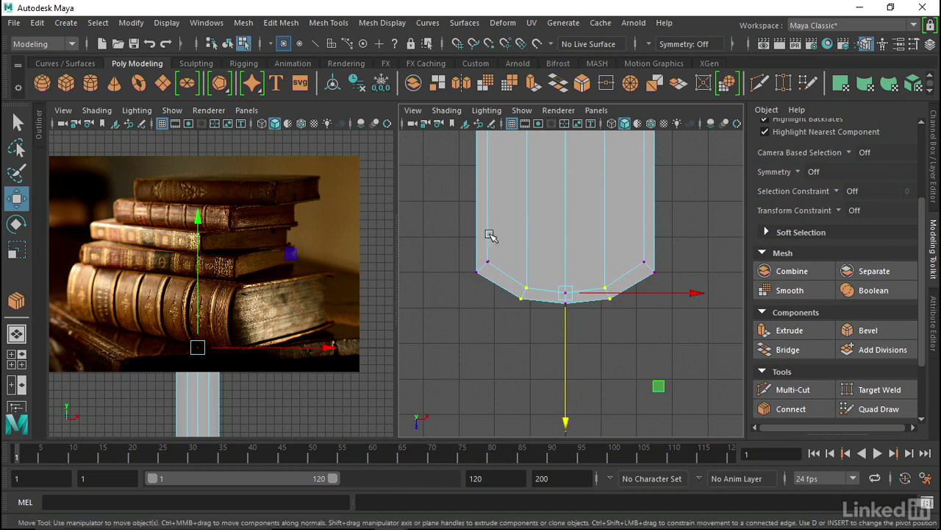
key("space")
mouse_move(567, 295)
left_mouse_down()
mouse_move(579, 207)
mouse_move(545, 210)
mouse_move(543, 226)
left_mouse_up()
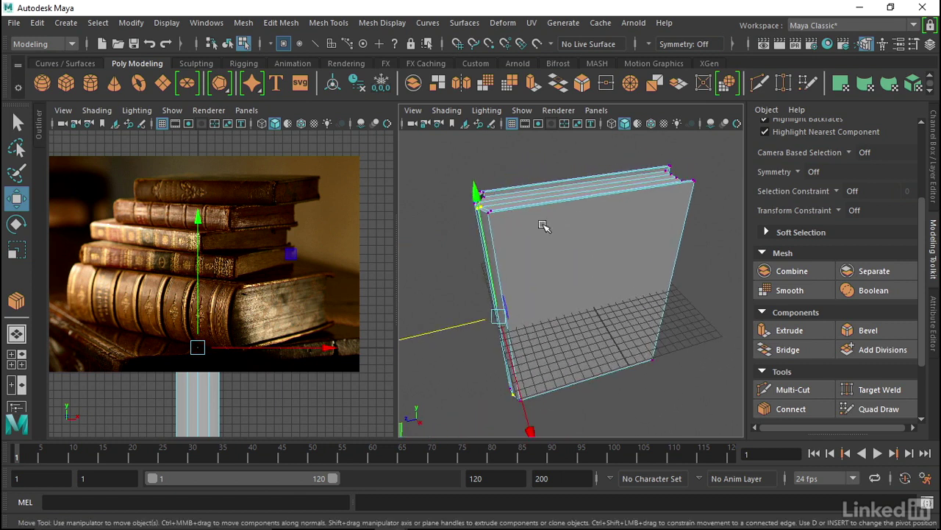
- Switch the right viewport to Top view in wireframe display
mouse_move(543, 225)
left_mouse_down("alt")
mouse_move(542, 211)
mouse_move(510, 196)
mouse_move(557, 196)
left_mouse_up("alt")
right_click_drag(557, 196, 637, 228, "alt")
left_click_drag(636, 228, 605, 245, "alt")
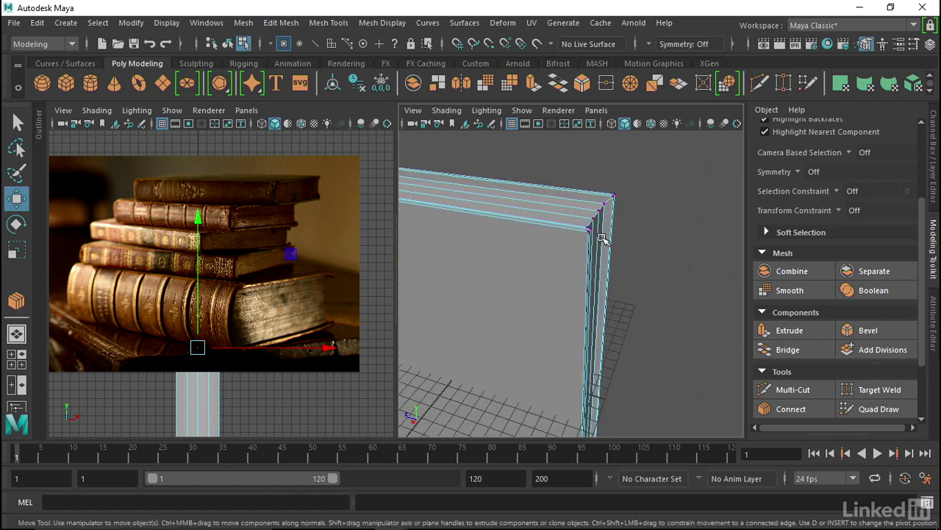
mouse_move(602, 239)
left_mouse_down("alt")
mouse_move(612, 246)
mouse_move(559, 246)
left_mouse_up("alt")
key("space")
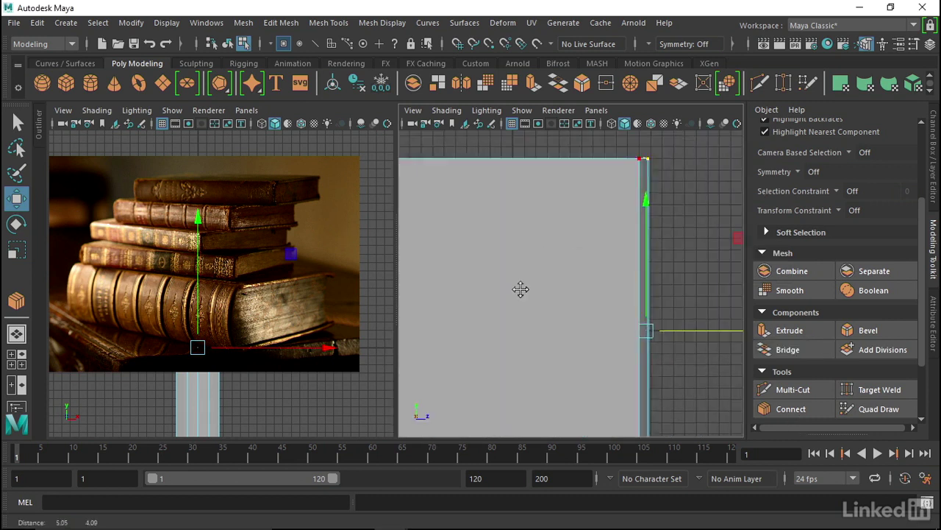
right_click_drag(536, 287, 542, 280, "alt")
key("4")
- Select a corner vertex of the book strip and return to Perspective view
mouse_move(508, 237)
right_mouse_down("alt")
mouse_move(624, 297)
mouse_move(682, 341)
right_mouse_up("alt")
left_click_drag(681, 340, 610, 306, "alt")
right_click_drag(610, 307, 664, 370, "alt")
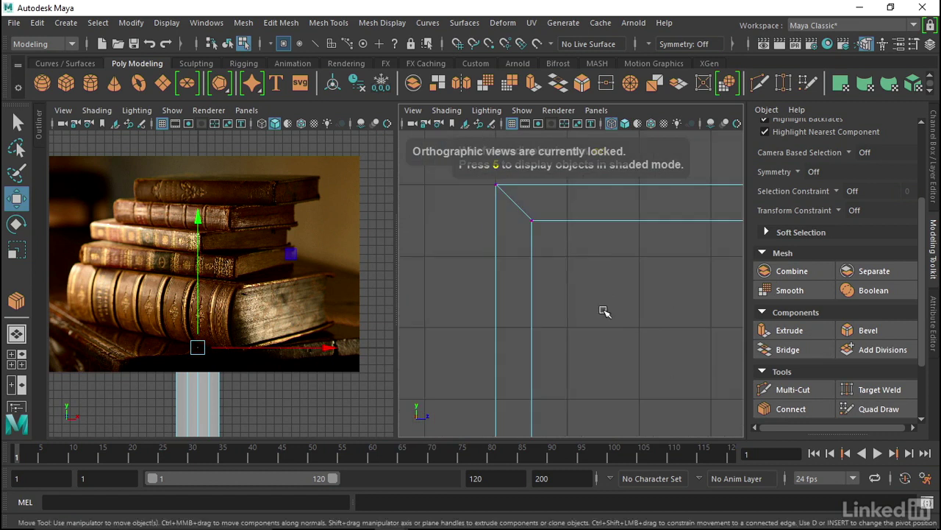
left_click(520, 219)
right_click_drag(521, 221, 563, 290, "alt")
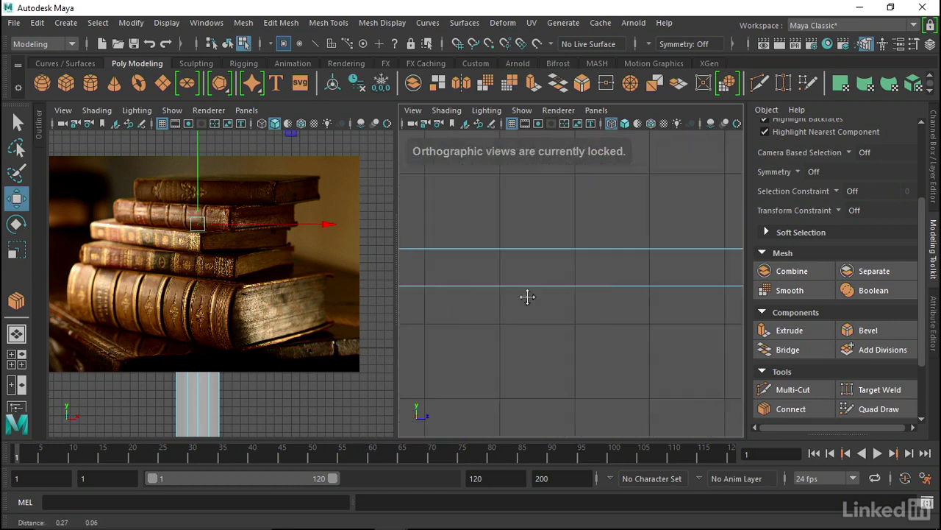
mouse_move(608, 282)
middle_mouse_down("alt")
mouse_move(490, 230)
mouse_move(483, 248)
mouse_move(531, 246)
middle_mouse_up("alt")
mouse_move(532, 246)
left_mouse_down("alt")
mouse_move(536, 216)
mouse_move(569, 251)
mouse_move(498, 238)
mouse_move(579, 277)
left_mouse_up("alt")
key("space")
left_click(546, 235)
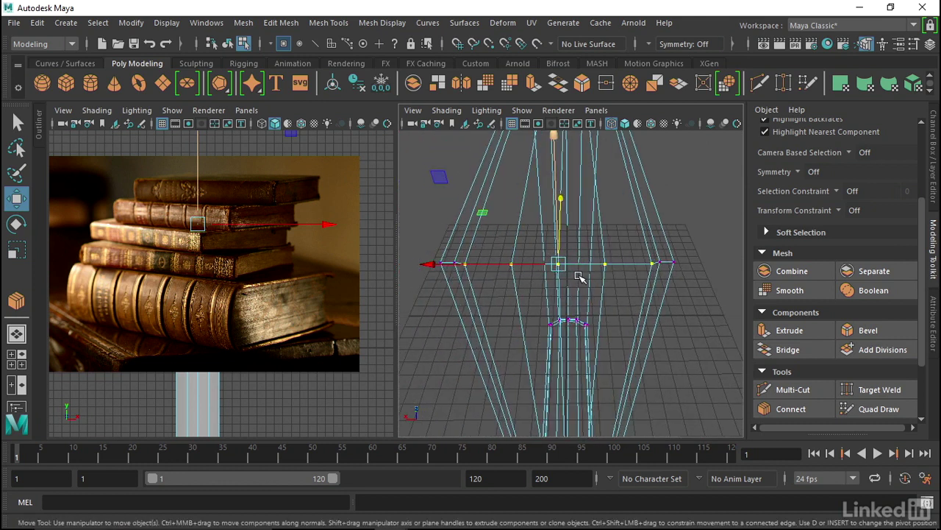
- Pick a corner vertex and set up a zoomed wireframe side view around it
left_click_drag(579, 276, 595, 262, "alt")
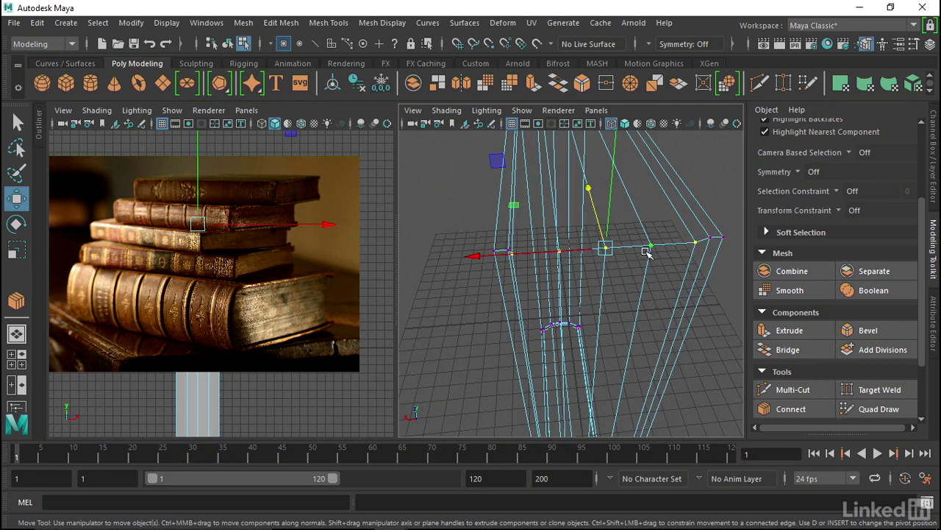
mouse_move(617, 222)
left_mouse_down("alt")
mouse_move(610, 244)
mouse_move(557, 233)
mouse_move(598, 247)
mouse_move(583, 269)
left_mouse_up("alt")
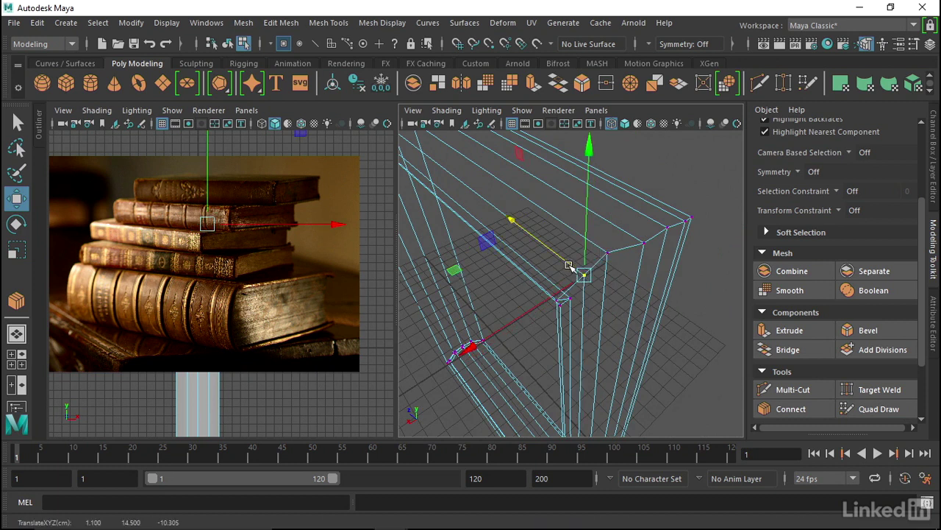
left_click(633, 232)
left_click_drag(633, 234, 555, 280, "alt")
key("space")
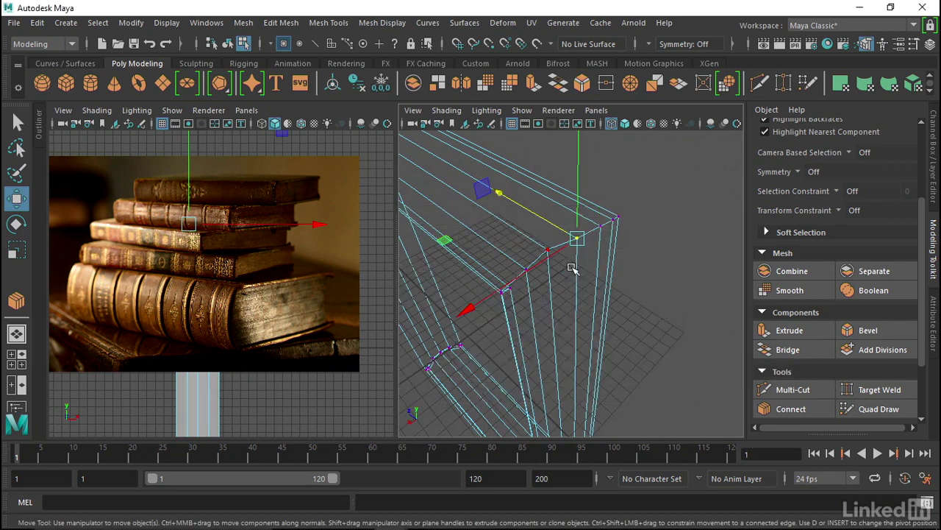
key("5")
key("space")
left_click_drag(529, 272, 549, 246)
key("4")
mouse_move(540, 238)
middle_mouse_down("alt")
mouse_move(569, 257)
mouse_move(595, 305)
middle_mouse_up("alt")
scroll(570, 257, "up", 3)
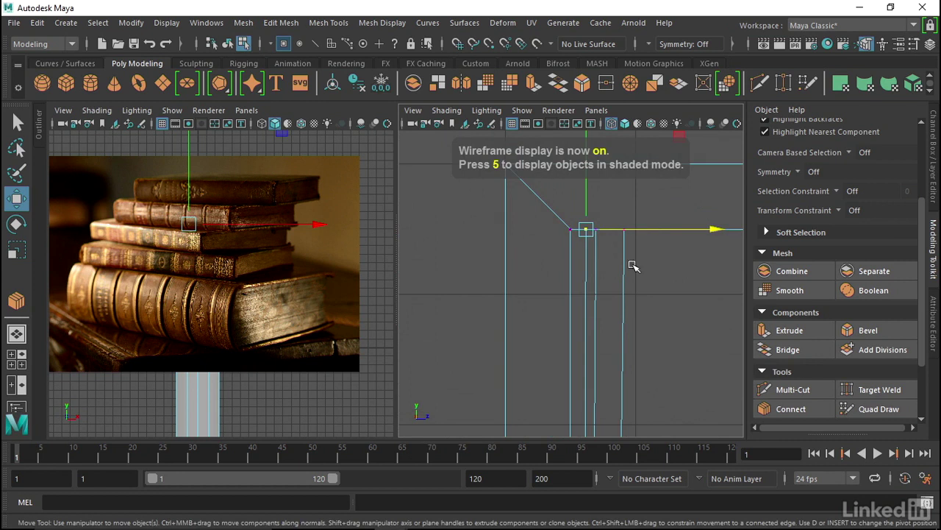
middle_click_drag(601, 259, 593, 261, "alt")
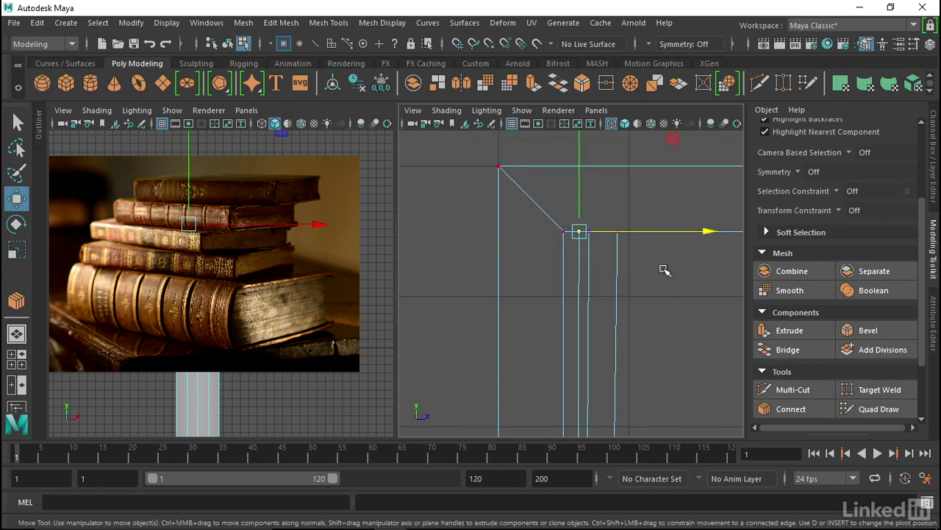
- Marquee-select the corner vertices and scale them to zero on X
left_click_drag(661, 267, 530, 195)
middle_click_drag(597, 211, 583, 214, "alt")
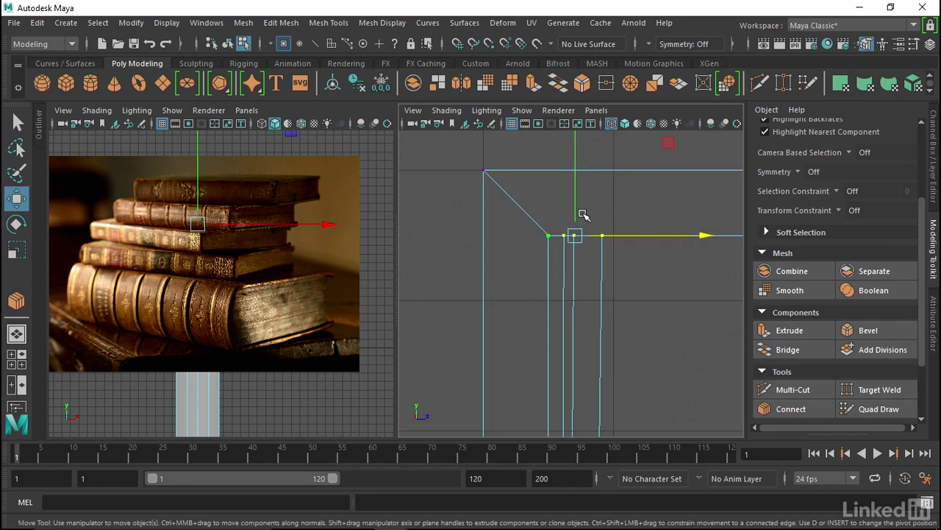
scroll(581, 216, "down", 2)
key("r")
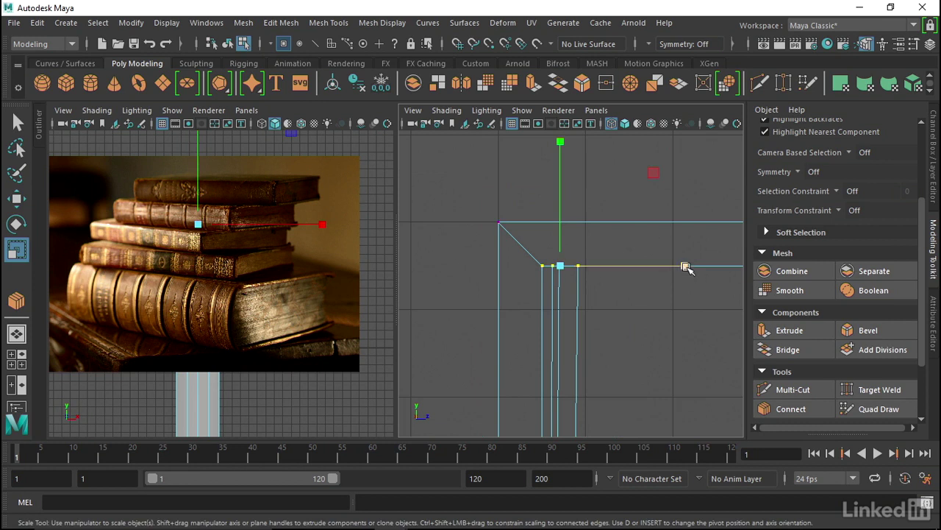
left_click_drag(686, 266, 488, 266)
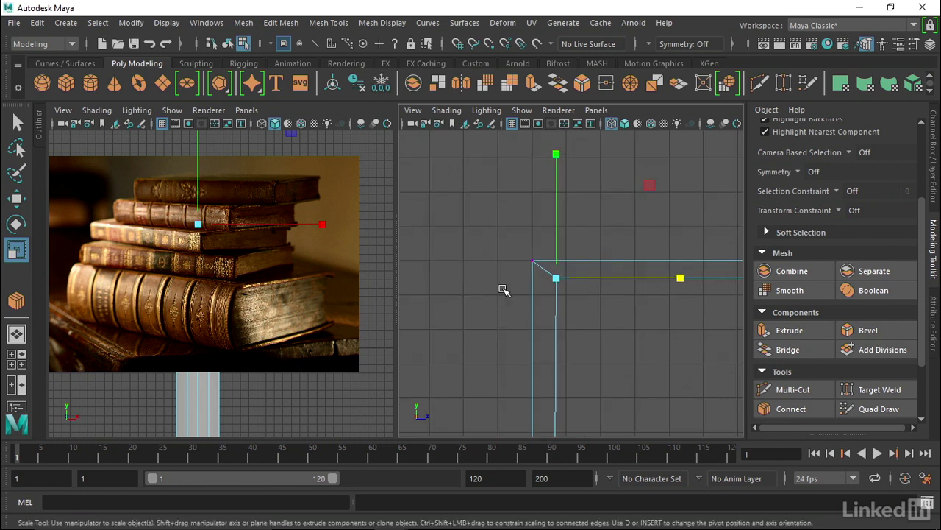
- Check the corner in Perspective, then show the book outline in Top view with Move
key("space")
left_click(520, 262)
left_click_drag(525, 252, 578, 238, "alt")
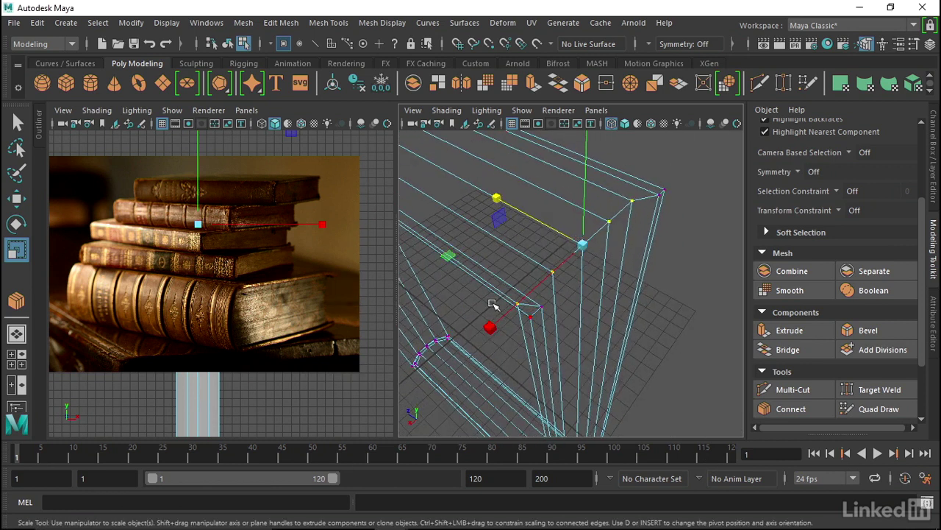
mouse_move(572, 247)
left_mouse_down("alt")
mouse_move(564, 231)
mouse_move(541, 240)
left_mouse_up("alt")
key("space")
key("w")
mouse_move(564, 237)
middle_mouse_down("alt")
mouse_move(642, 279)
mouse_move(510, 217)
mouse_move(605, 183)
mouse_move(654, 225)
mouse_move(623, 228)
middle_mouse_up("alt")
scroll(582, 183, "up", 1)
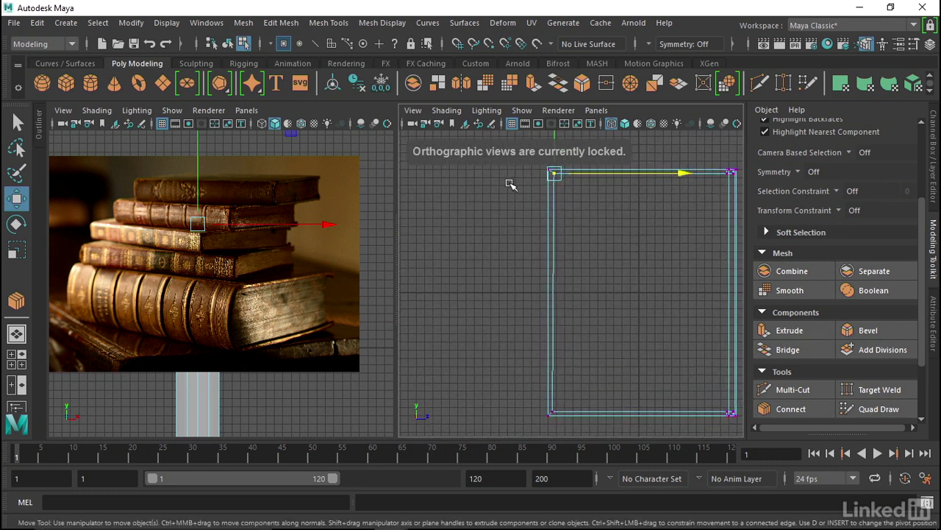
- Snap the top-left corner vertex along X onto the bottom-left vertex
left_click(726, 177)
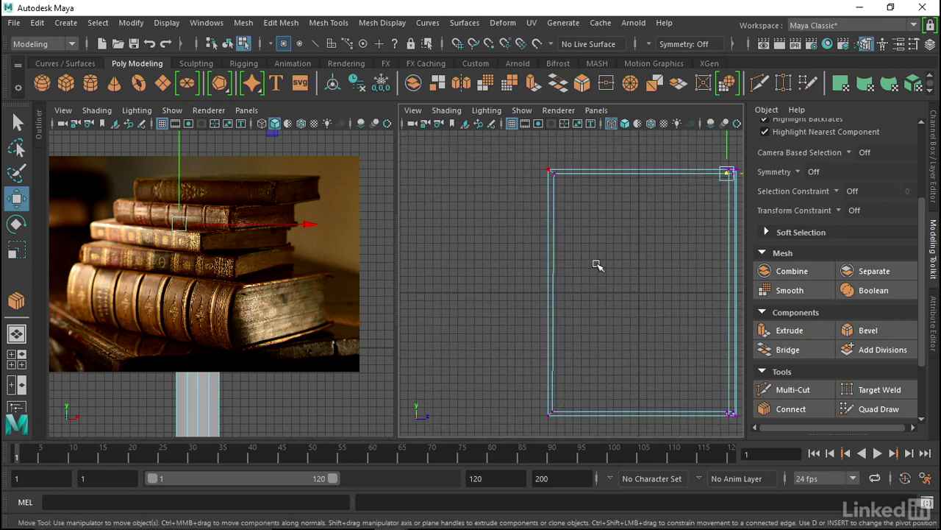
left_click(549, 414)
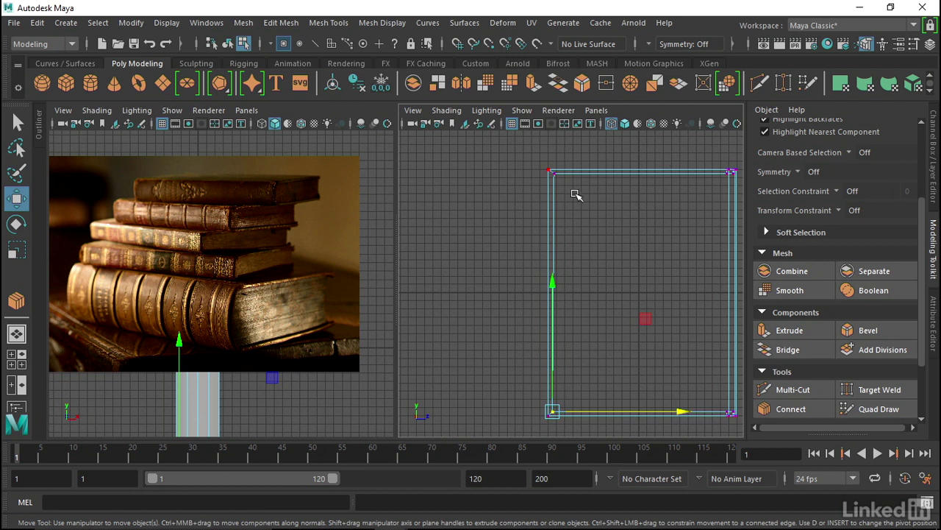
left_click(551, 171)
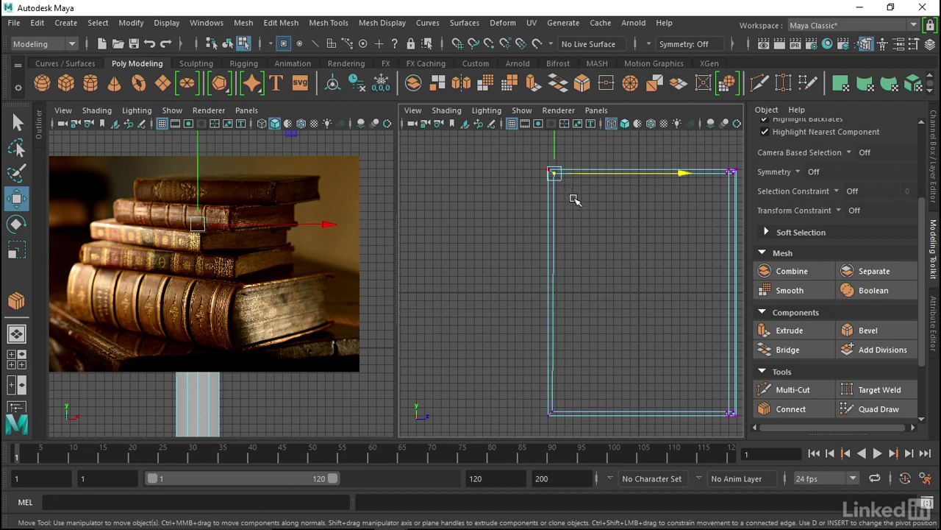
key("v")
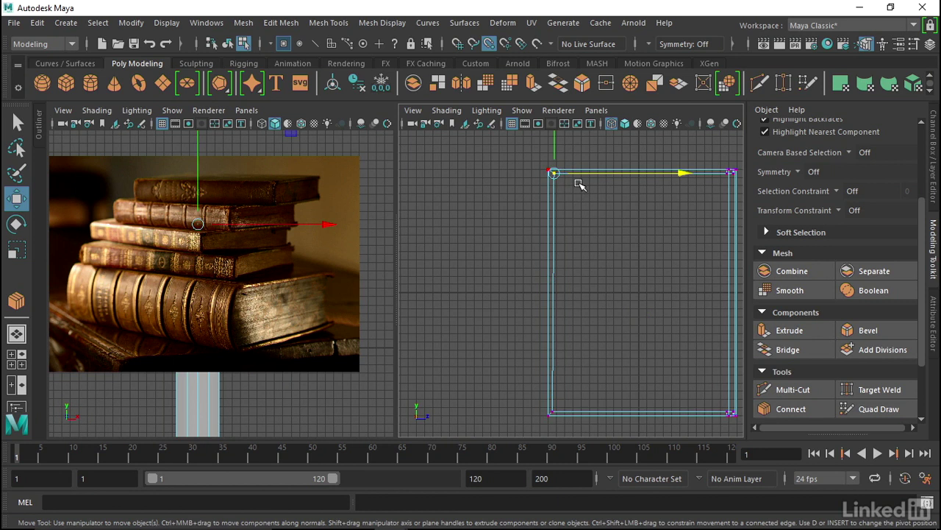
left_click(489, 45)
left_click_drag(600, 175, 556, 417)
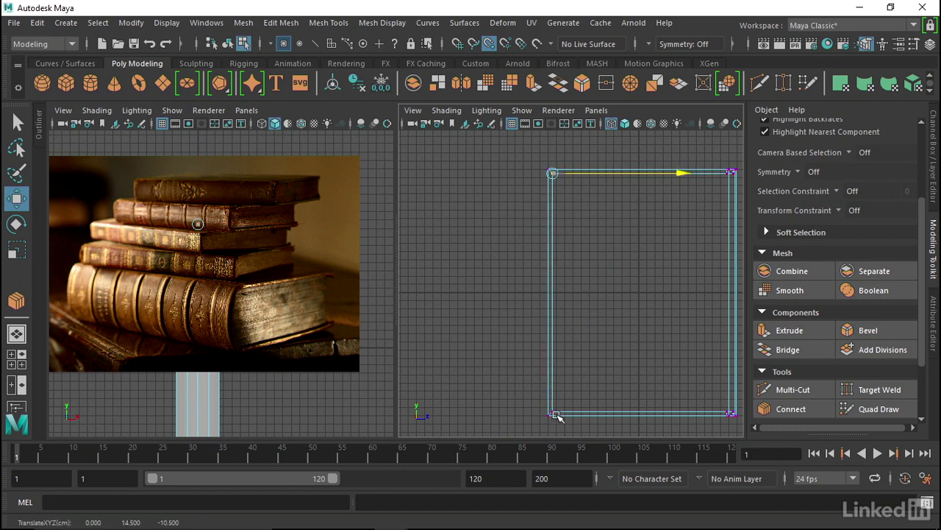
key("v")
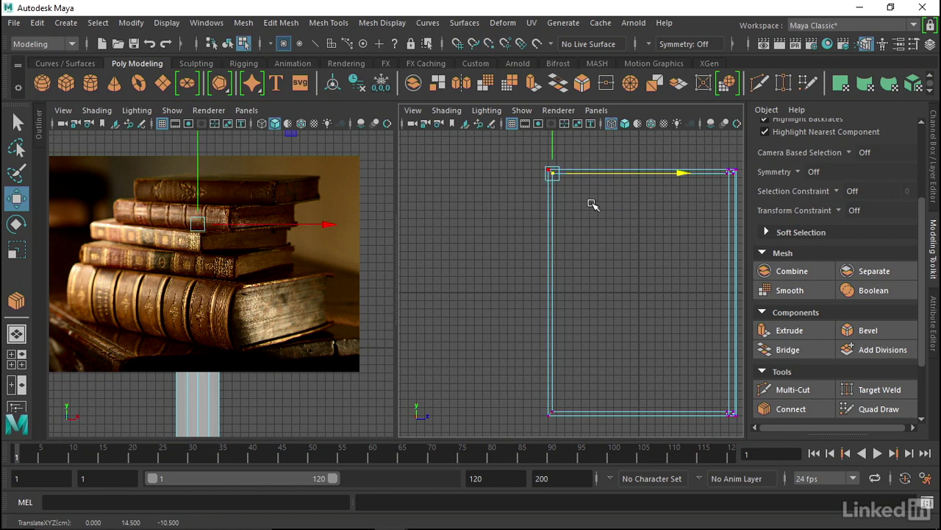
key("v")
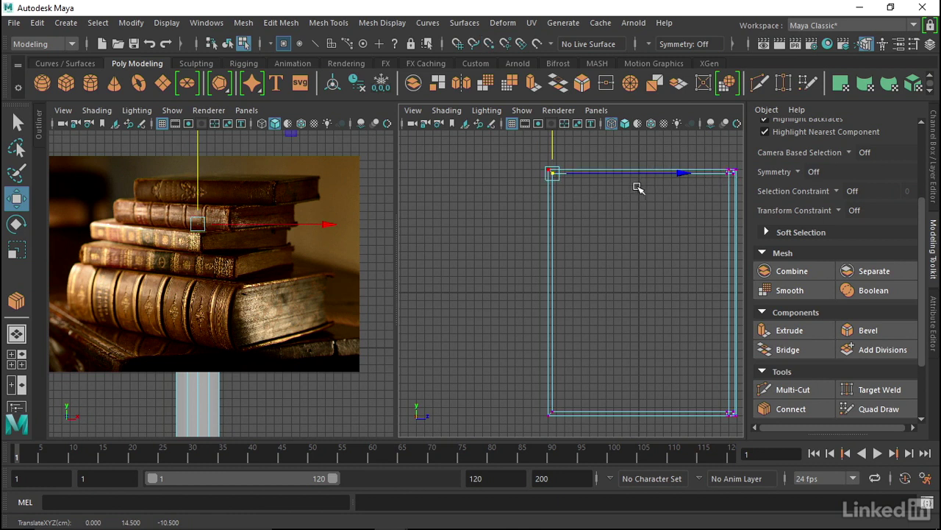
- Tumble to a 3D angle and show the book in shaded display
mouse_move(630, 177)
left_mouse_down("alt")
mouse_move(593, 192)
mouse_move(610, 202)
left_mouse_up("alt")
right_click_drag(610, 201, 596, 217, "alt")
mouse_move(595, 217)
left_mouse_down("alt")
mouse_move(590, 229)
mouse_move(614, 286)
left_mouse_up("alt")
key("5")
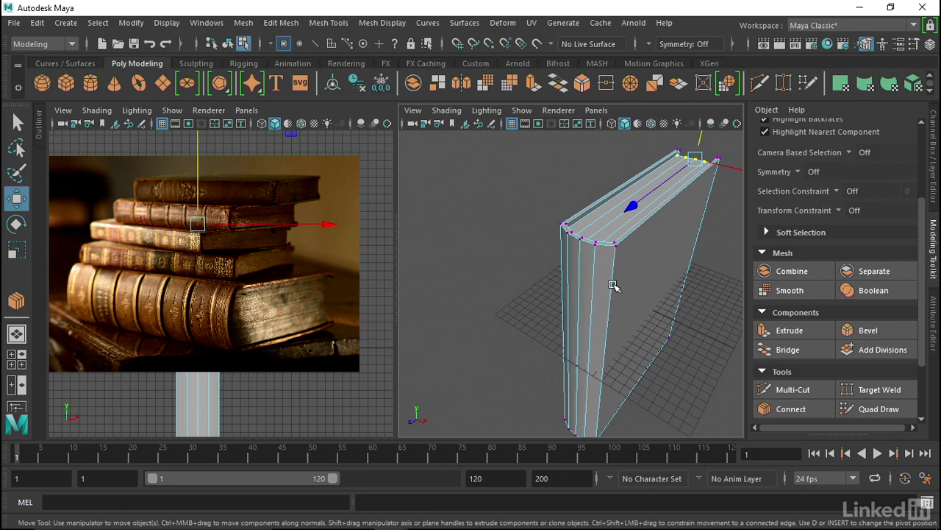
- Duplicate the book in Object mode and slide the copy about -14.7 along X
mouse_move(686, 119)
right_mouse_down()
mouse_move(656, 162)
mouse_move(621, 99)
right_mouse_up()
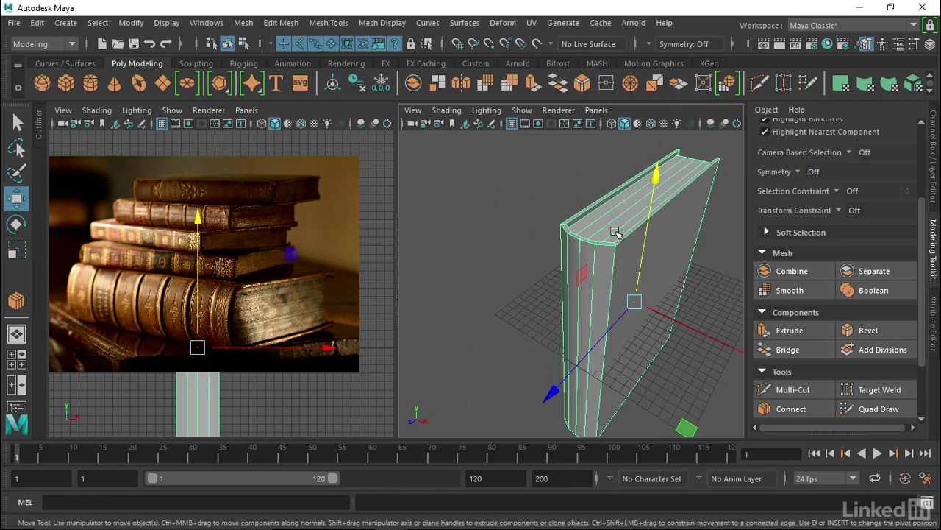
left_click_drag(705, 333, 611, 285, "shift")
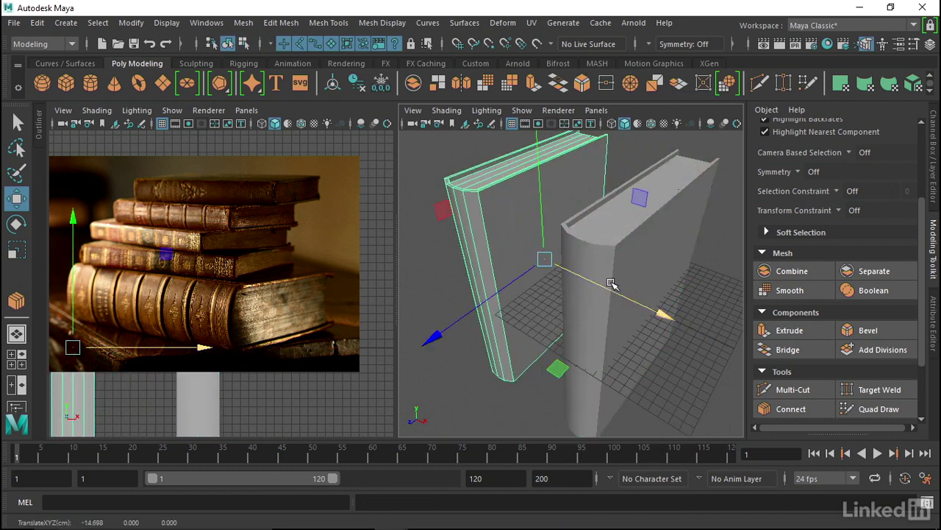